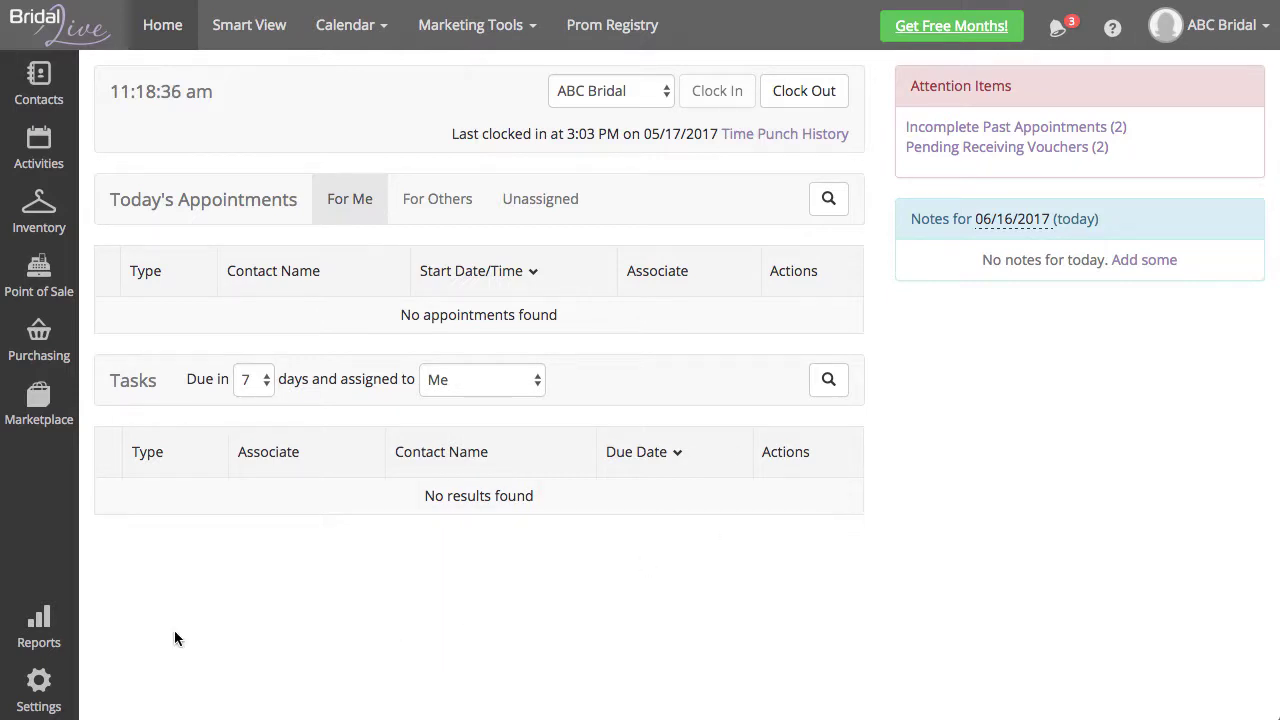
Open the first Sales Consultant's user record under Users & Security
left_click(38, 688)
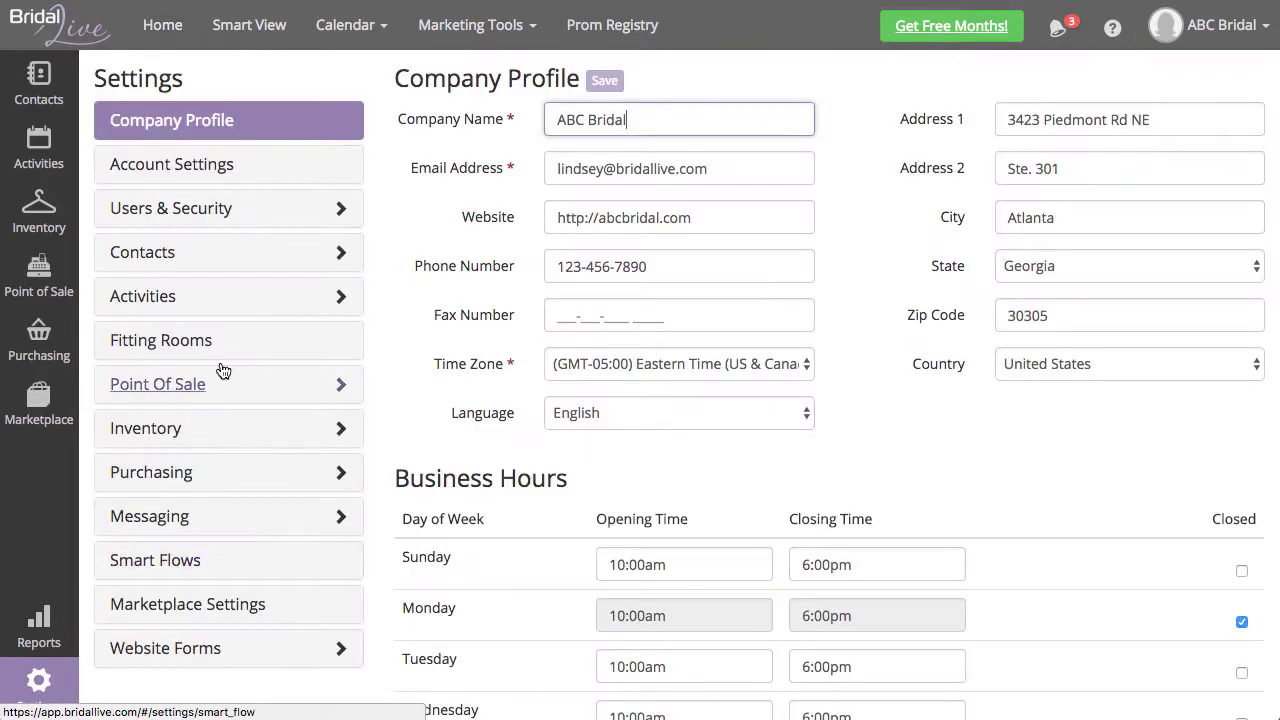
left_click(280, 226)
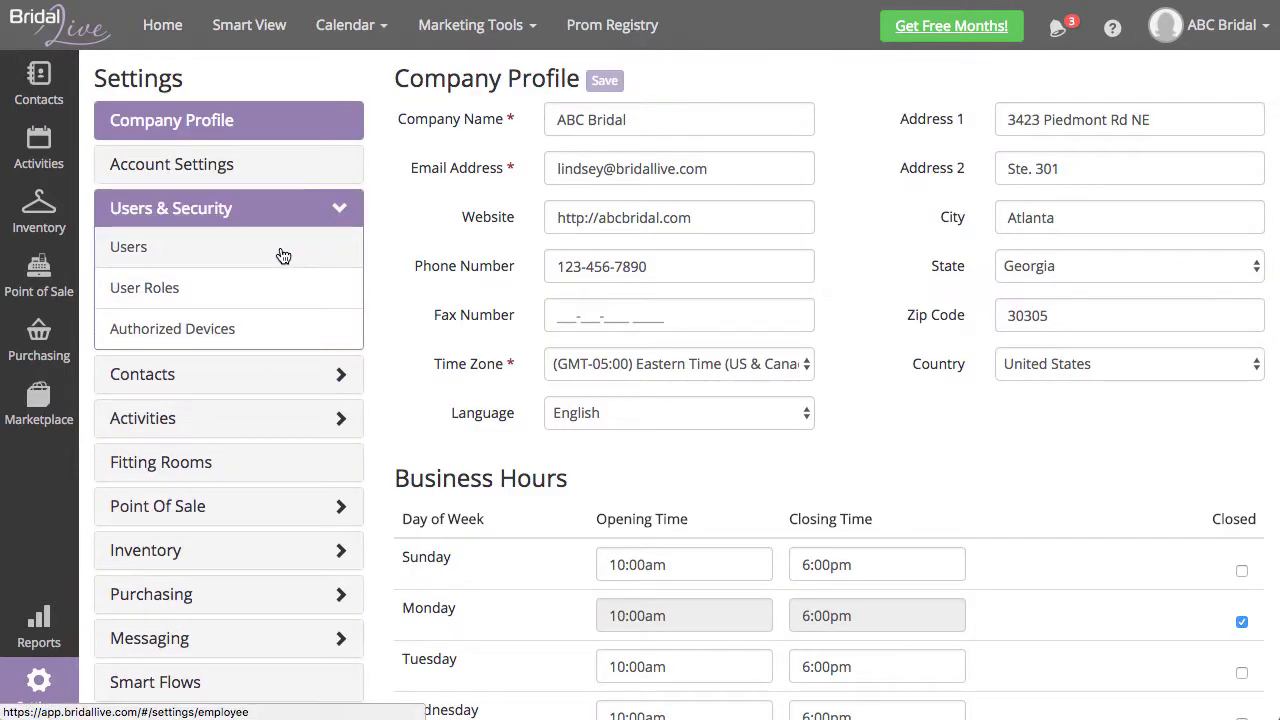
left_click(283, 254)
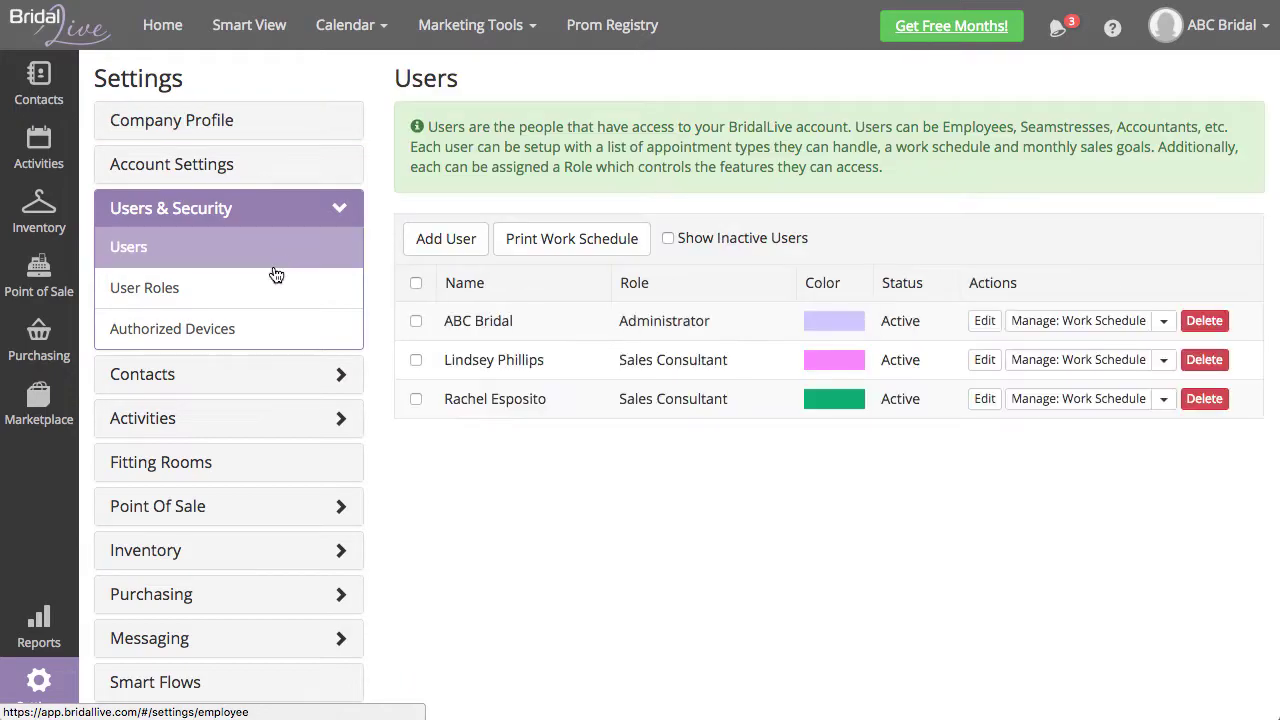
left_click(993, 366)
Replace her password with a new one, clear her email address, and save
left_click_drag(449, 406, 364, 406)
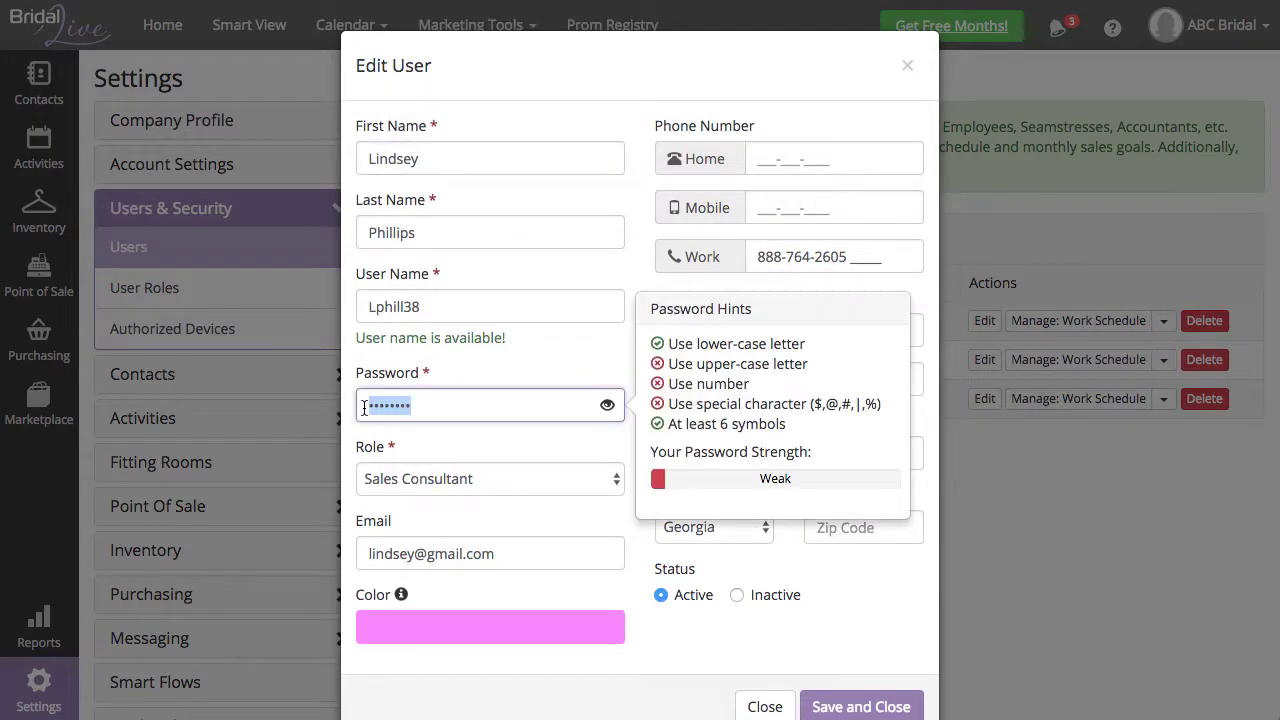
type("password")
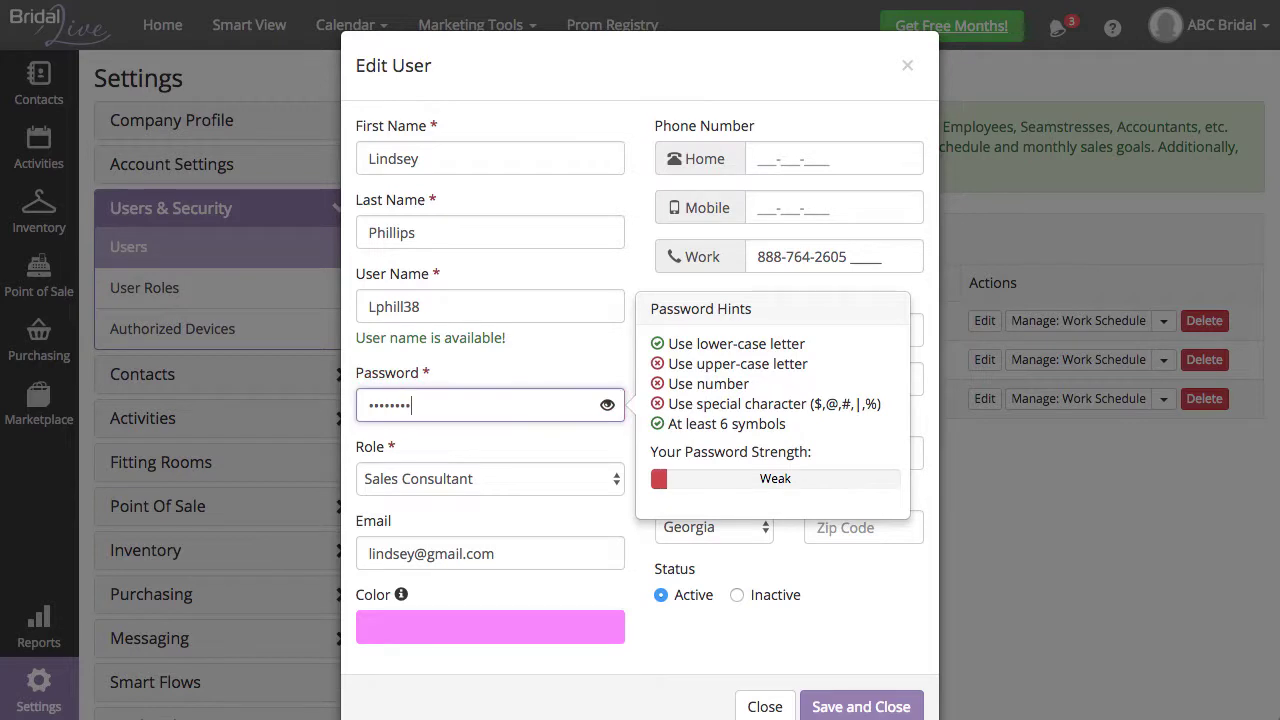
left_click_drag(541, 552, 309, 551)
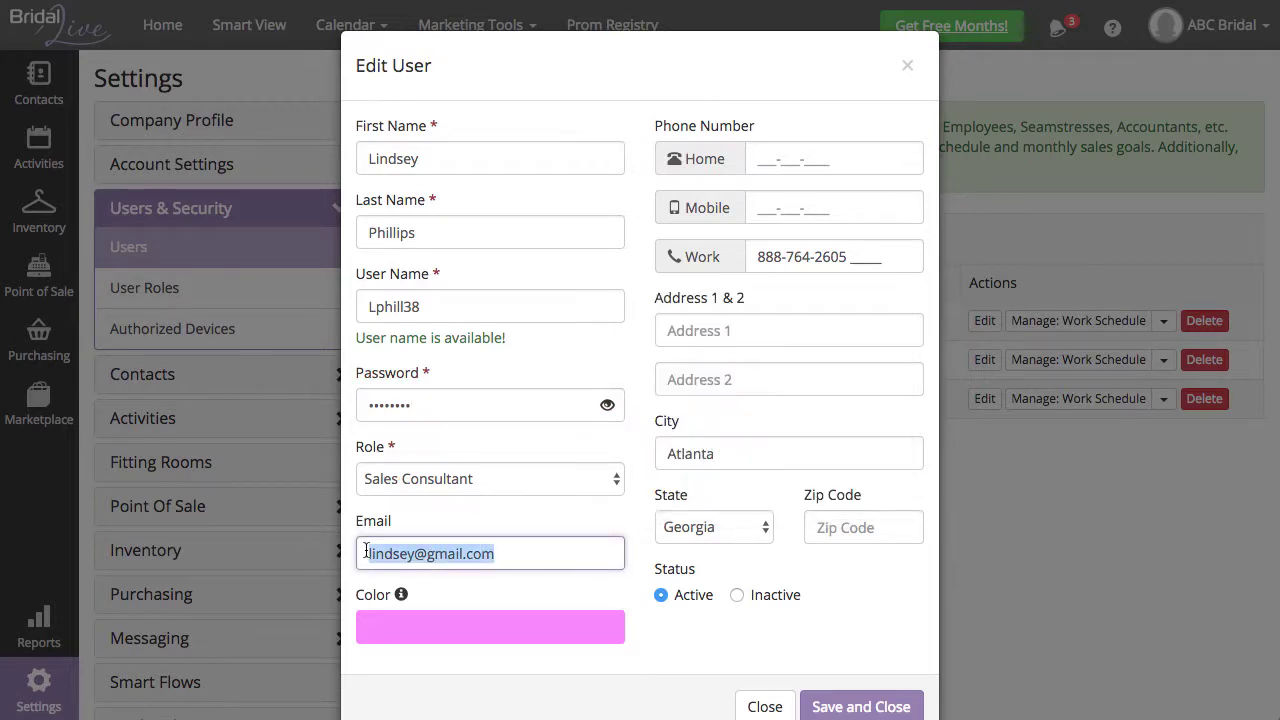
key("BackSpace")
left_click(900, 706)
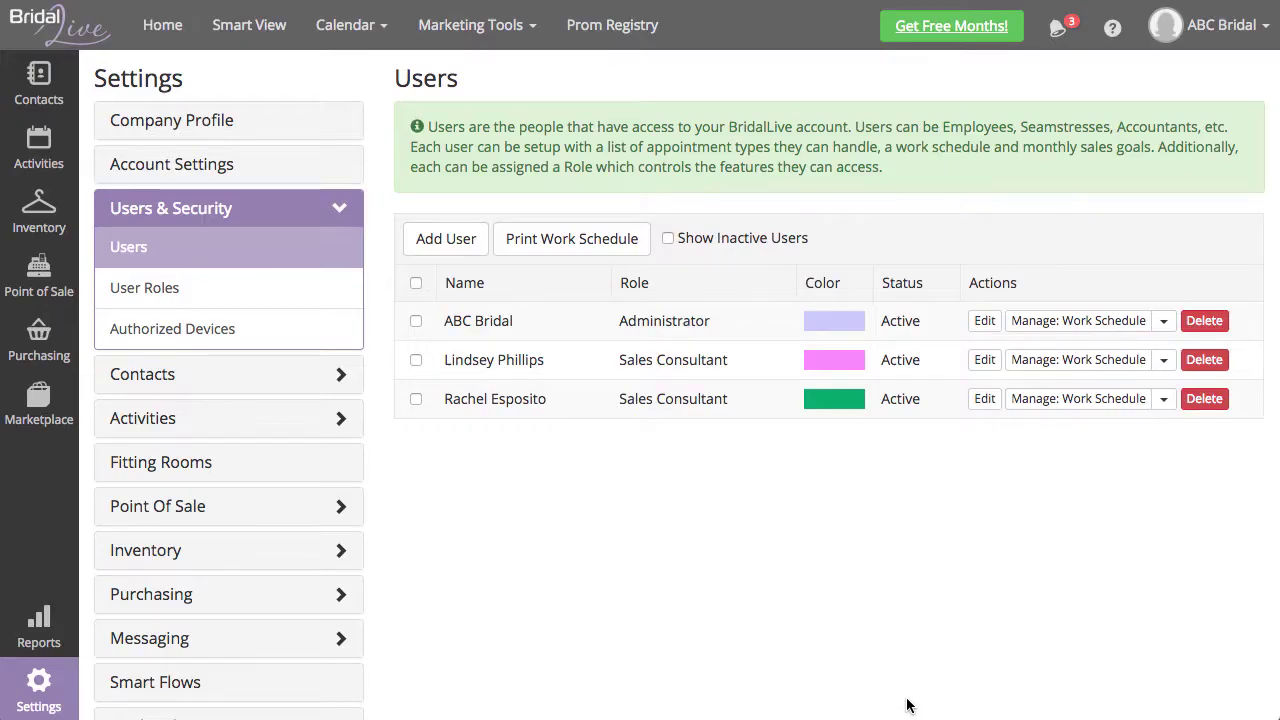
Go back to the Home dashboard
left_click(165, 42)
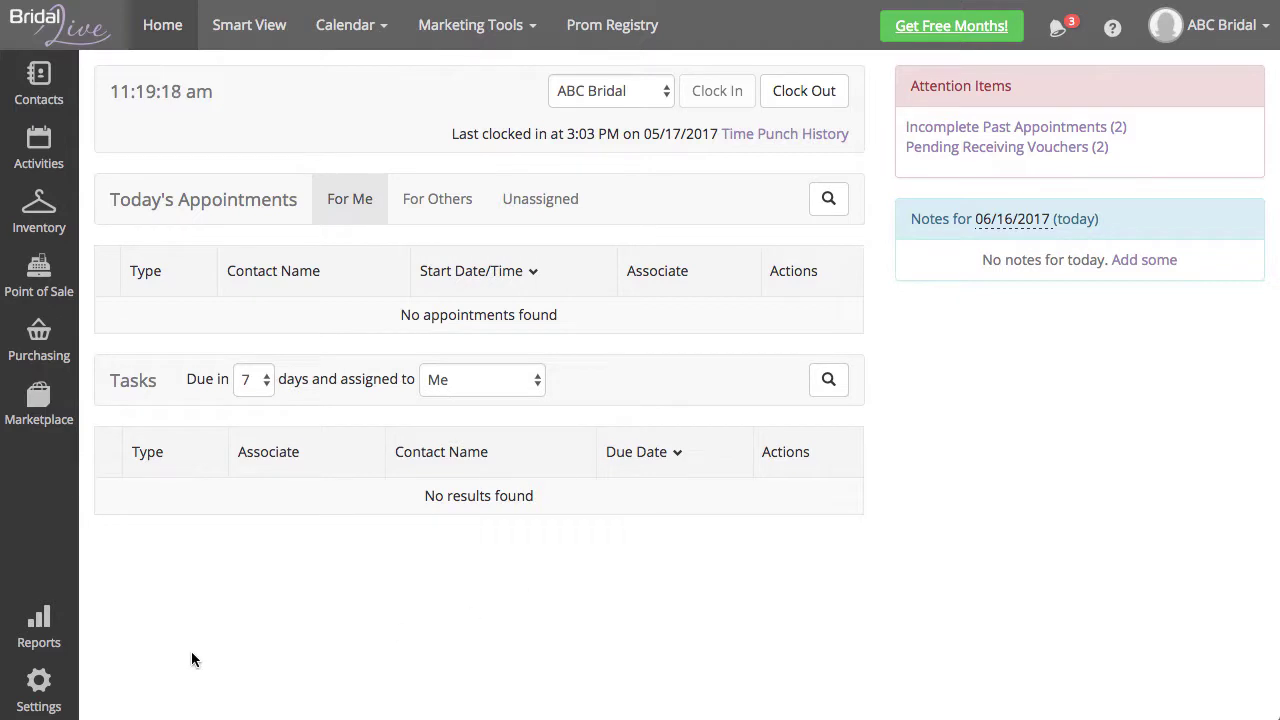
Try saving the Sales Consultant as Inactive, then dismiss the pending-items error
left_click(72, 684)
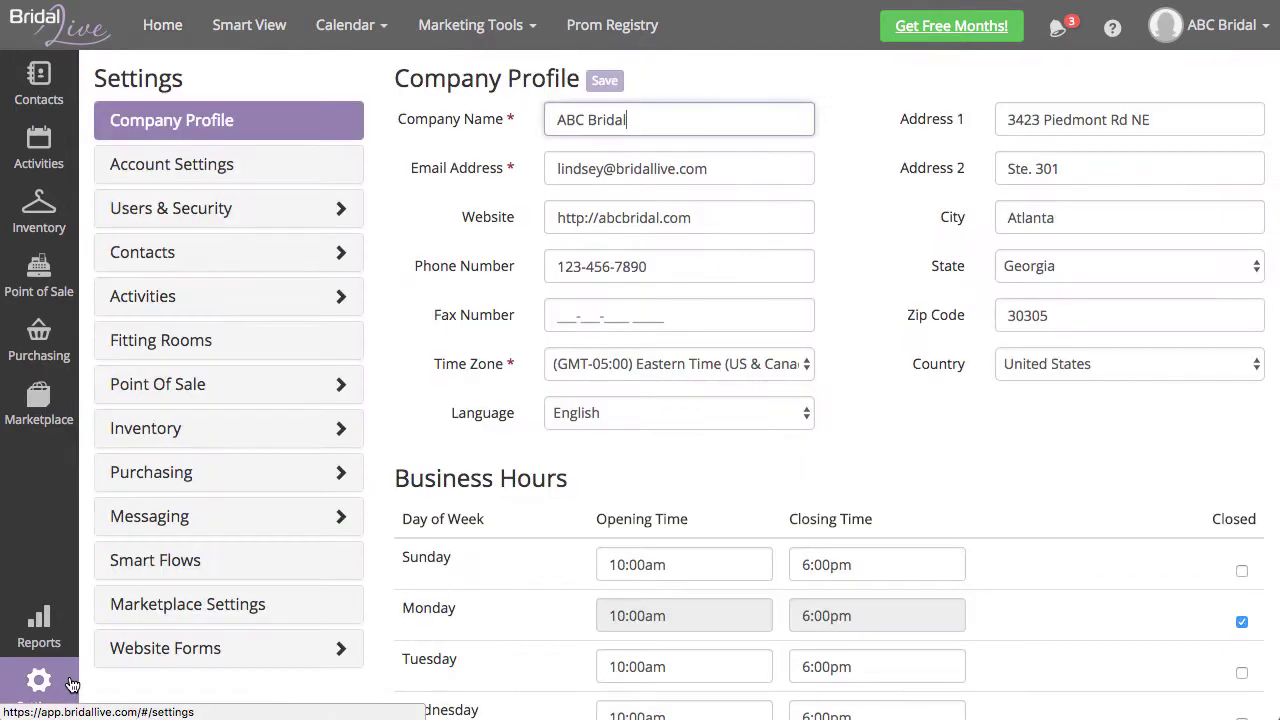
left_click(288, 212)
left_click(316, 254)
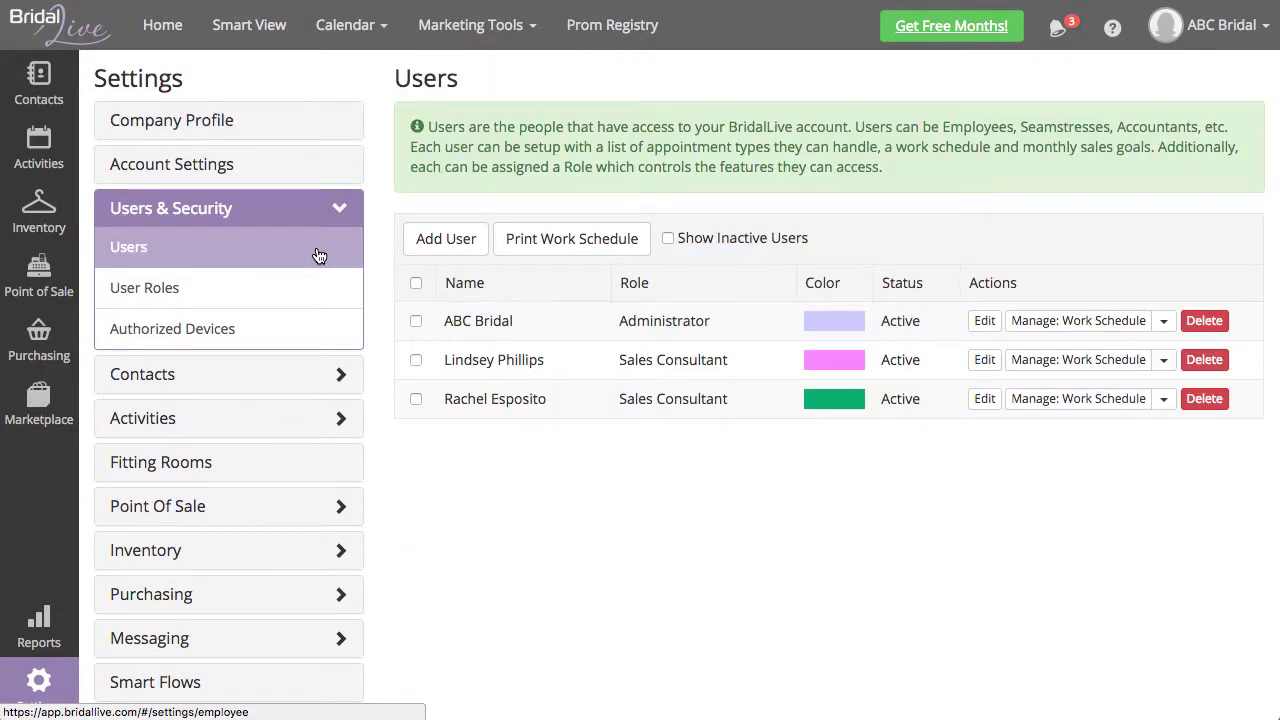
left_click(988, 362)
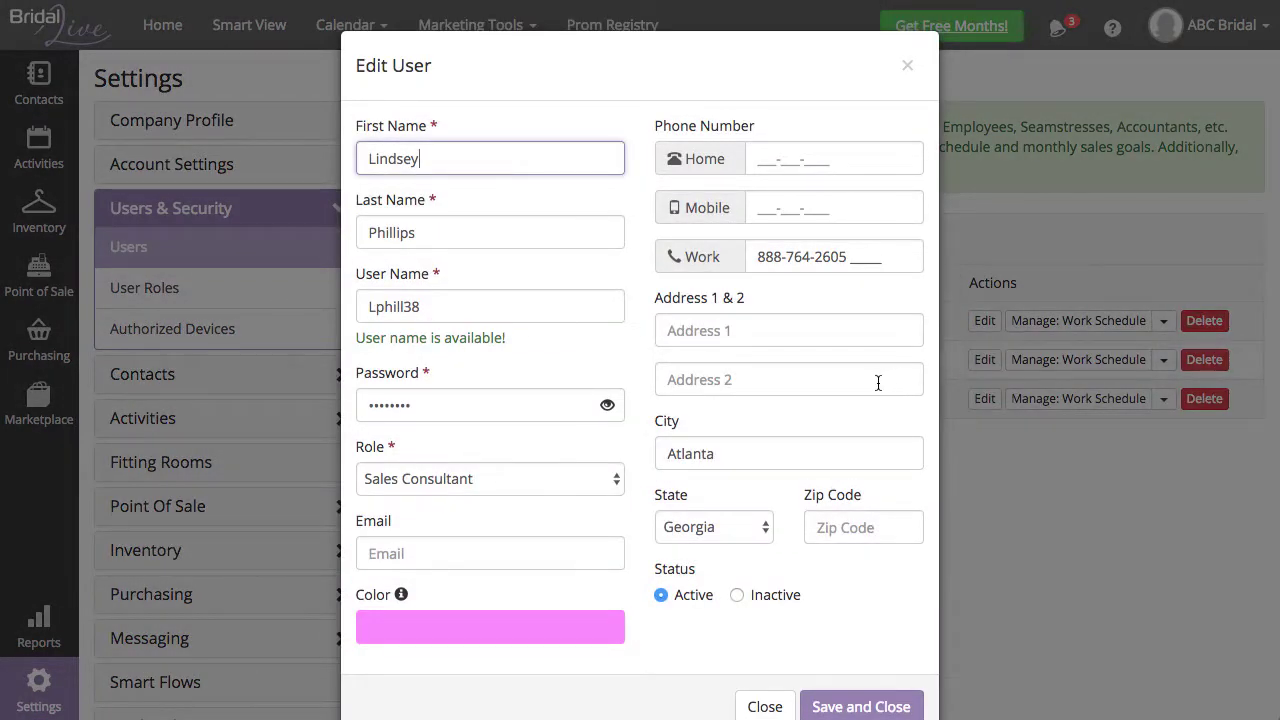
left_click(778, 598)
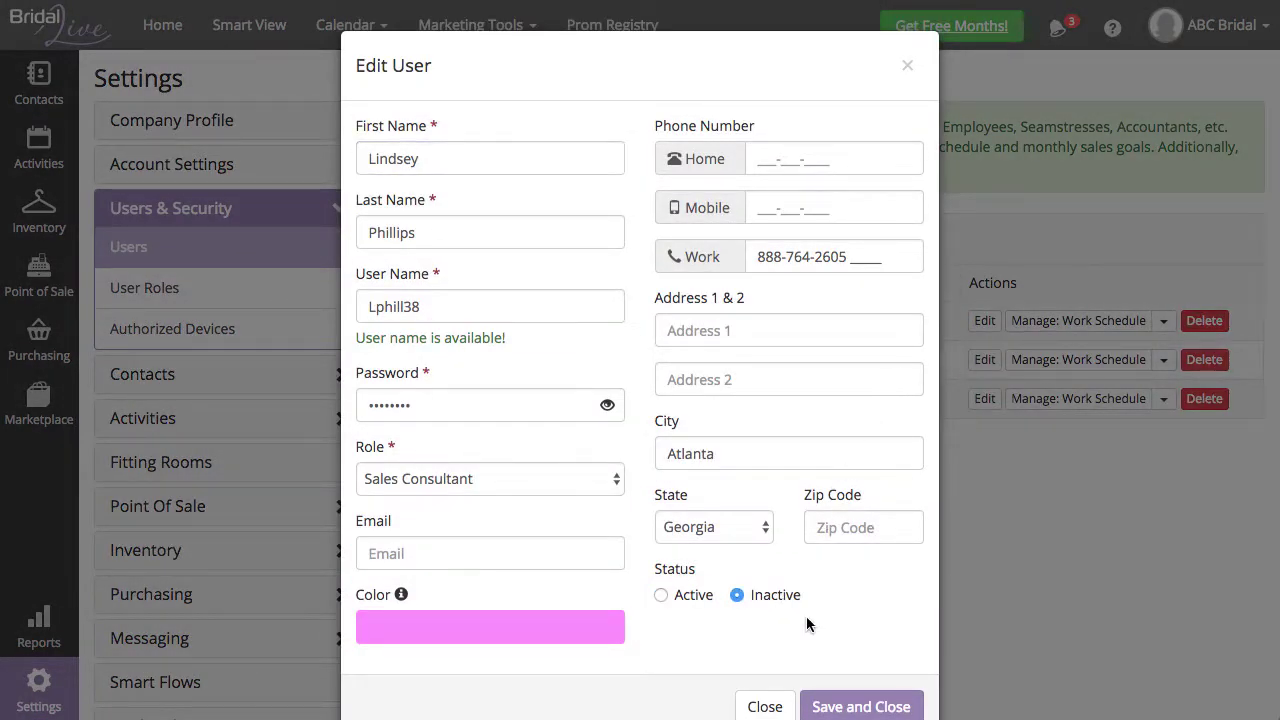
left_click(903, 690)
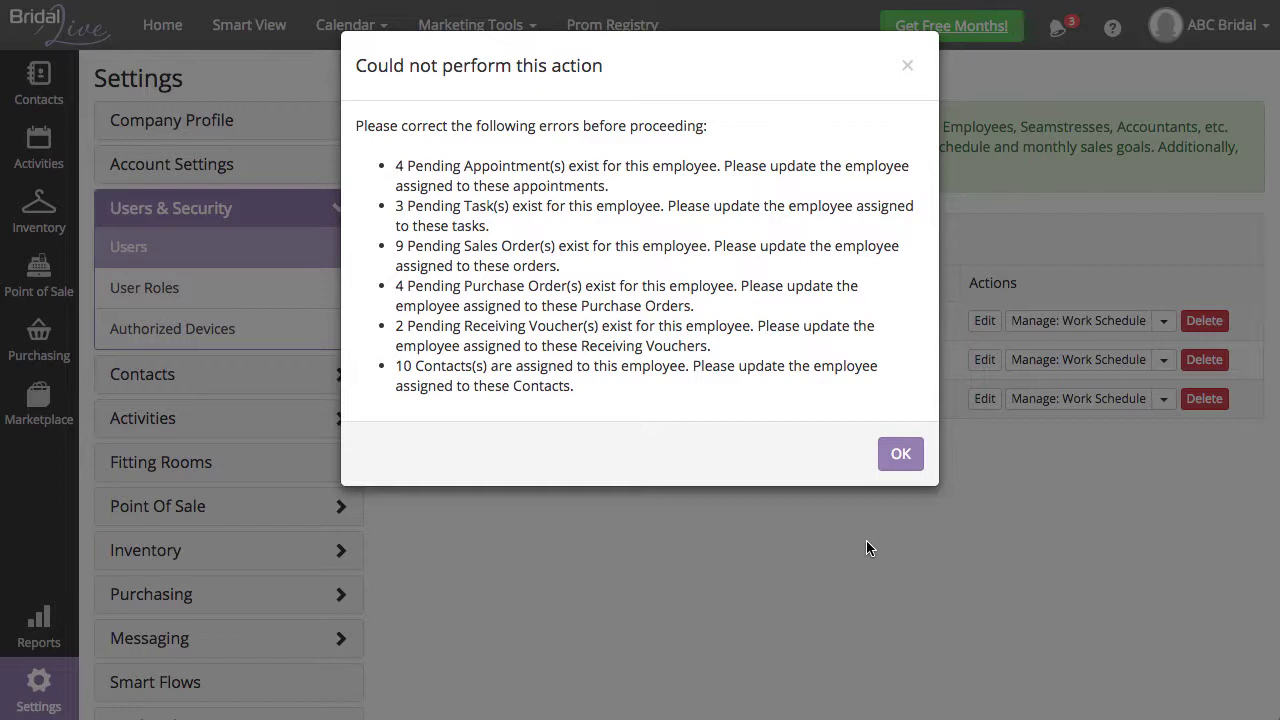
left_click(901, 454)
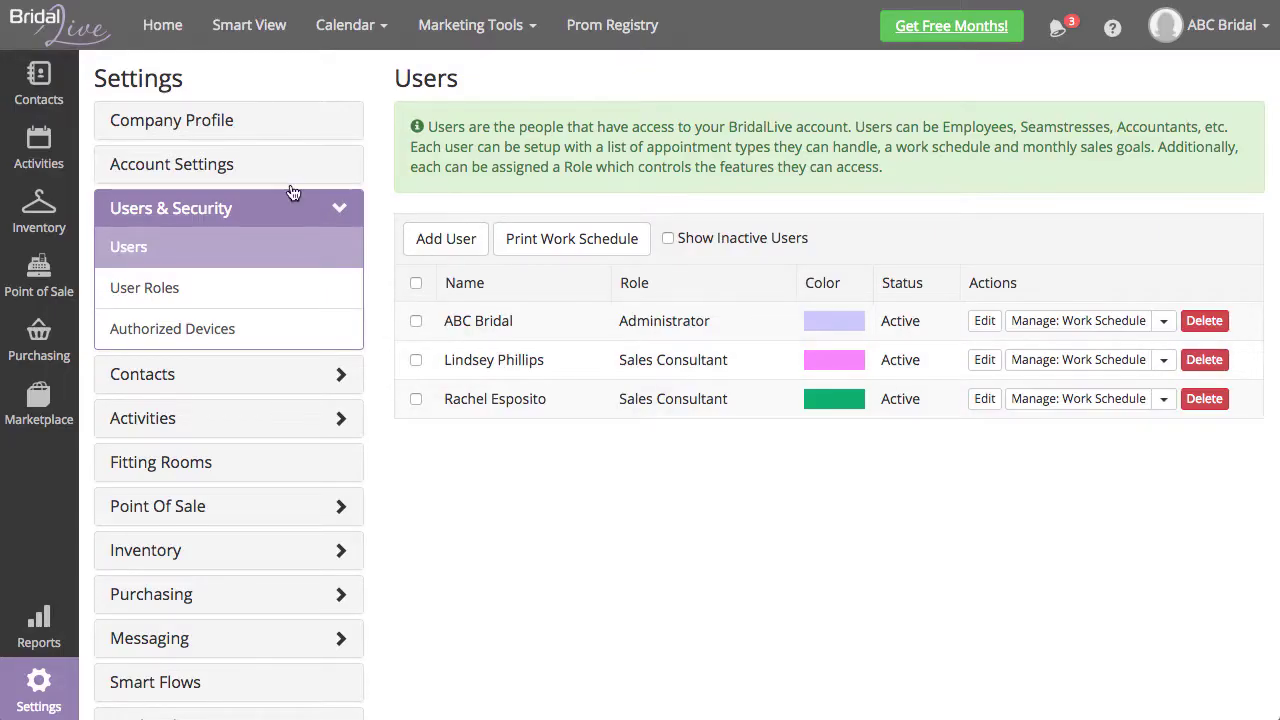
Filter contacts to the departing consultant, show all, and select all 10
mouse_move(55, 94)
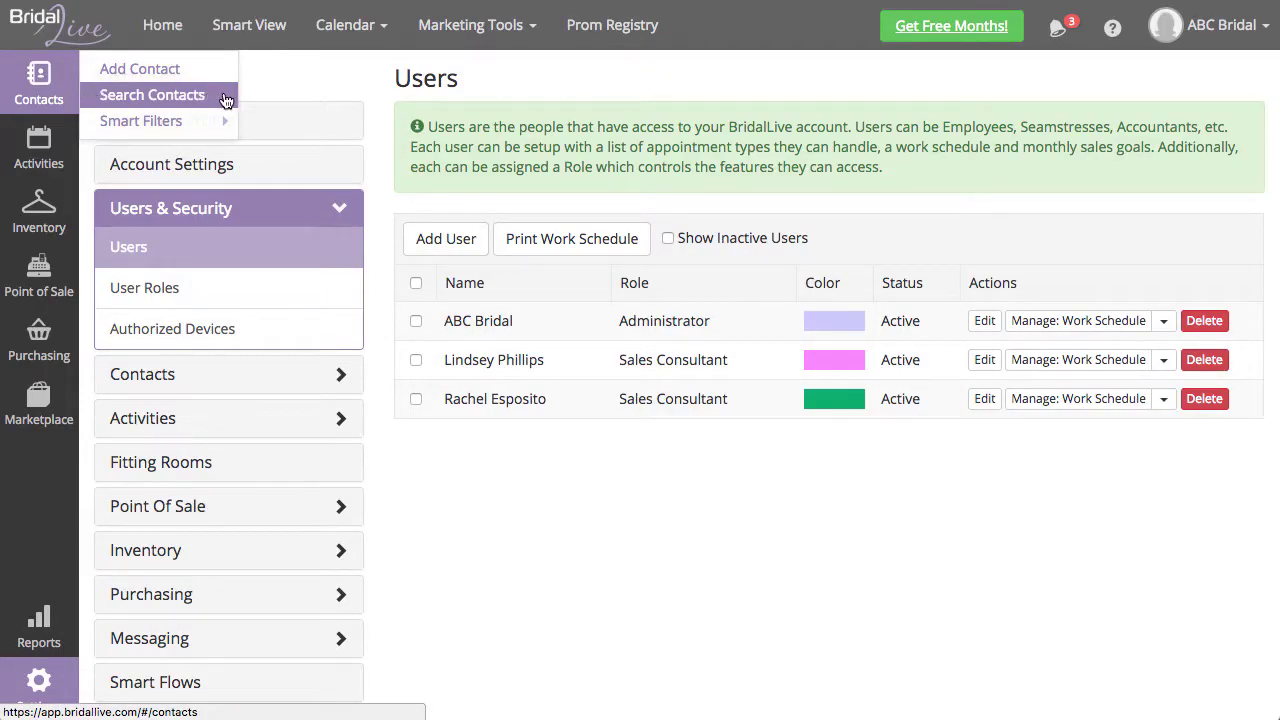
left_click(228, 94)
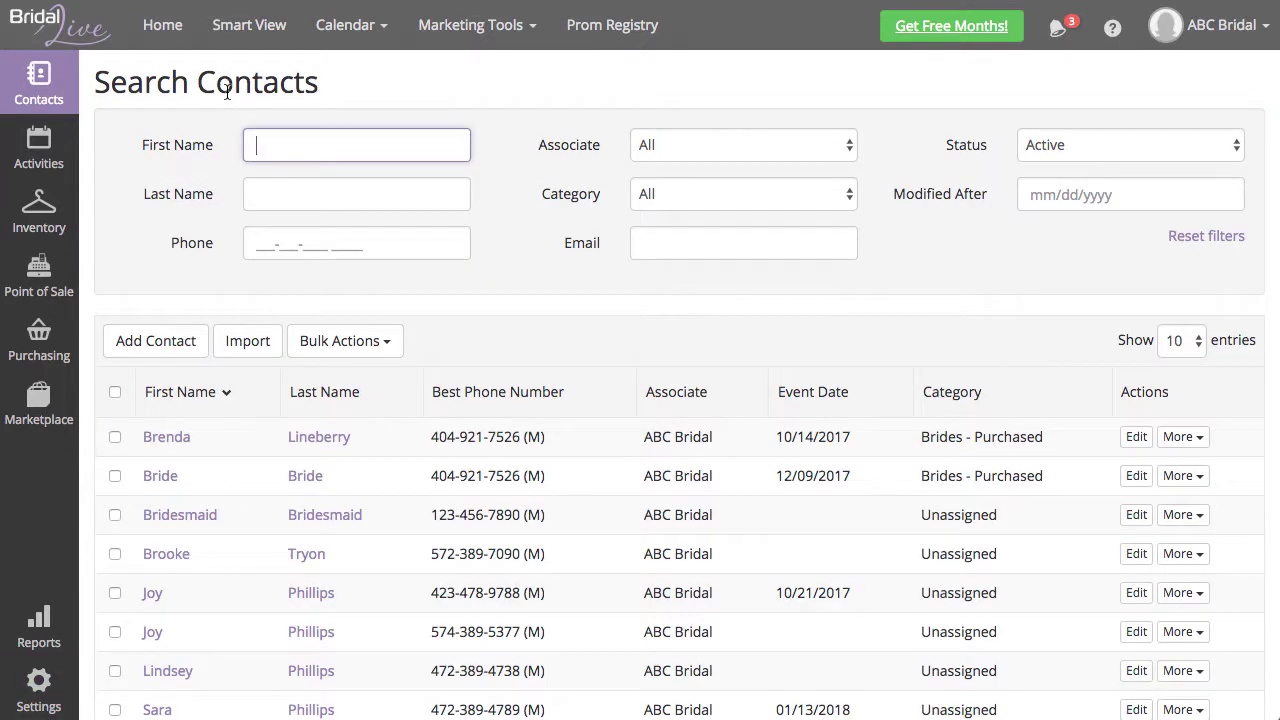
left_click(761, 147)
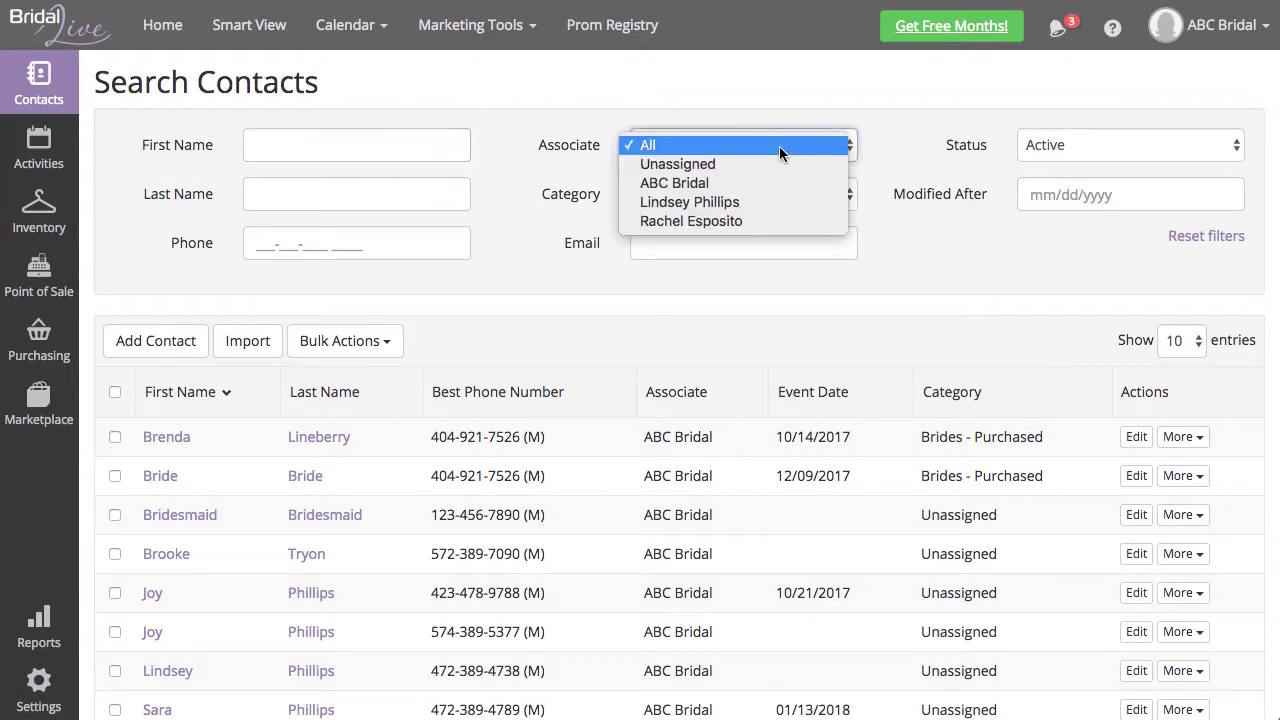
left_click(821, 203)
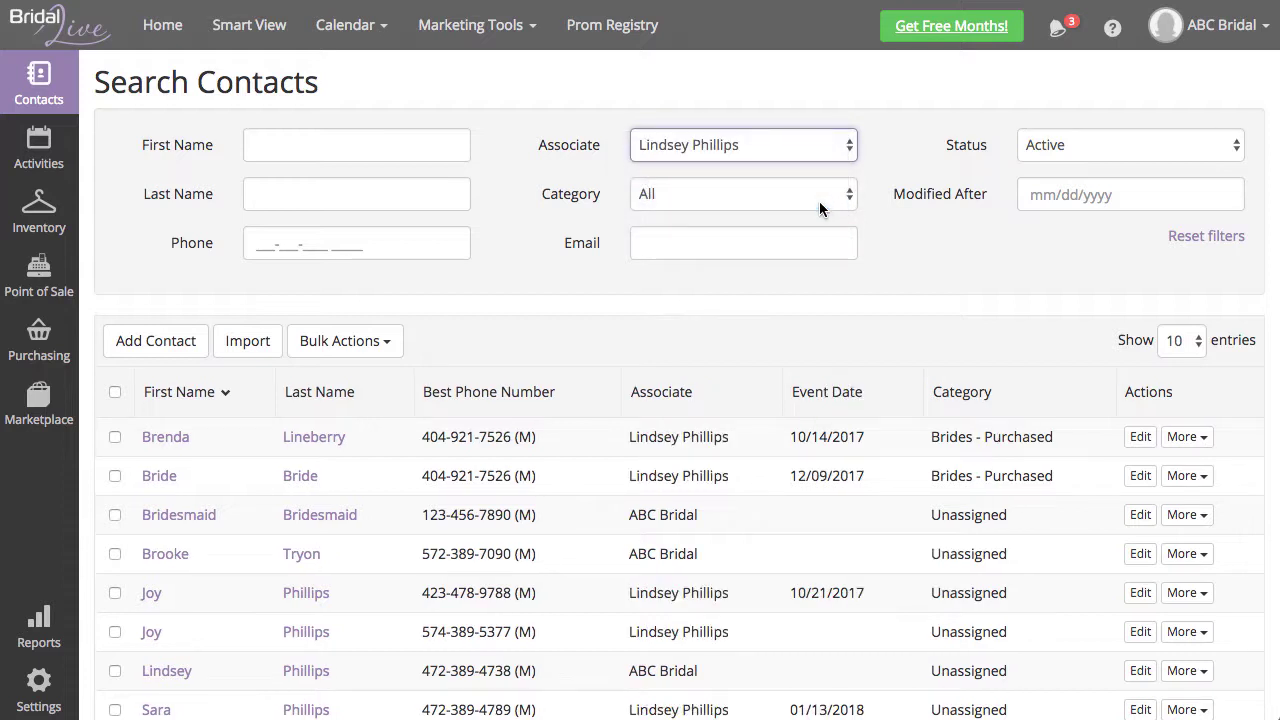
left_click(1187, 339)
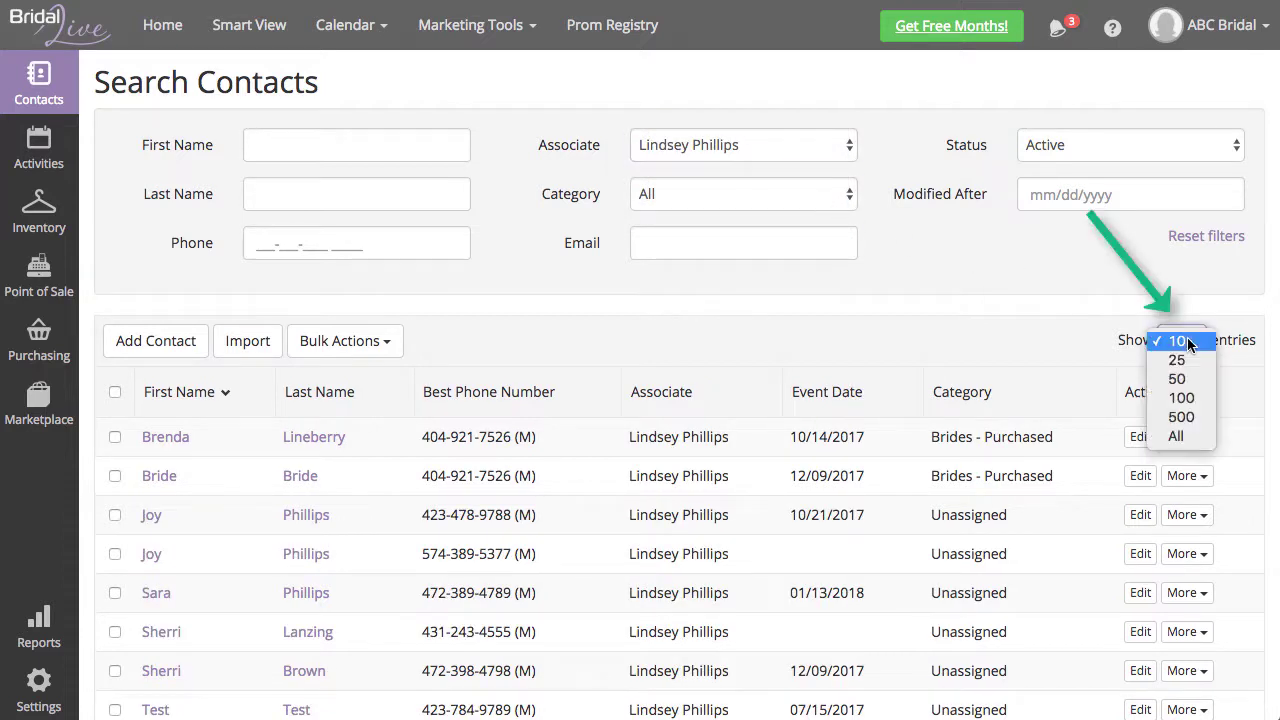
left_click(1207, 441)
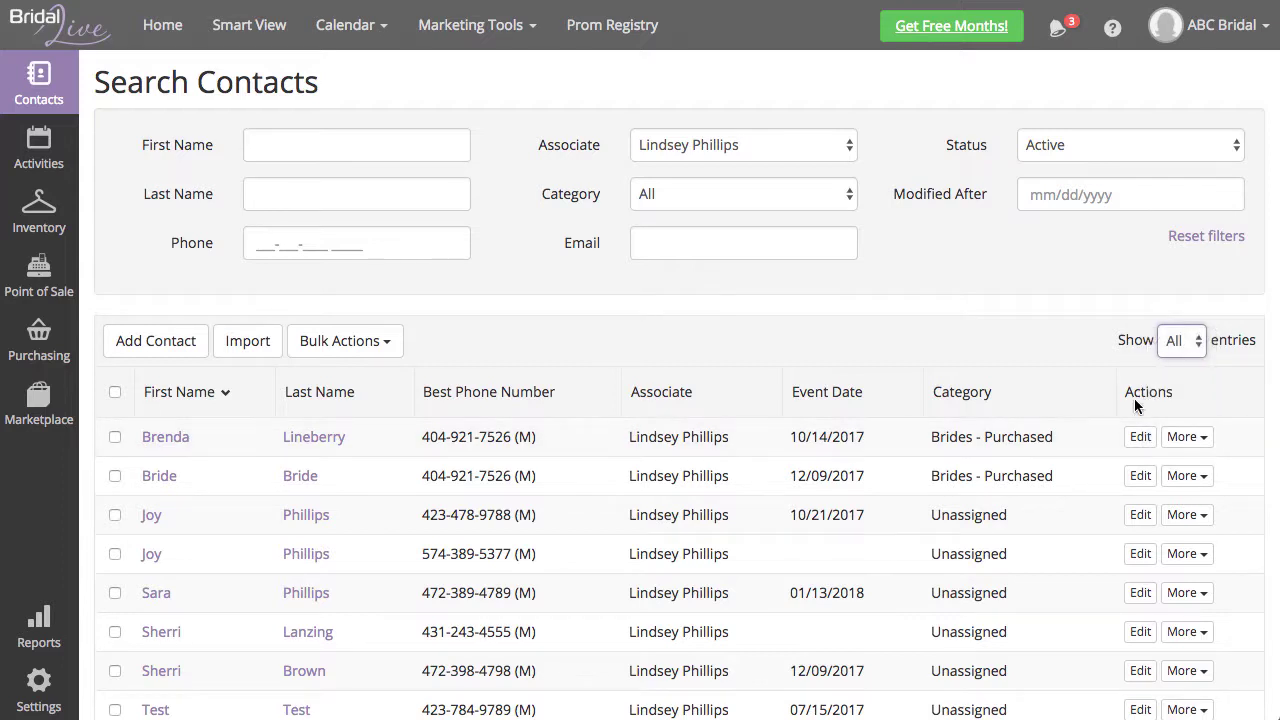
left_click(114, 393)
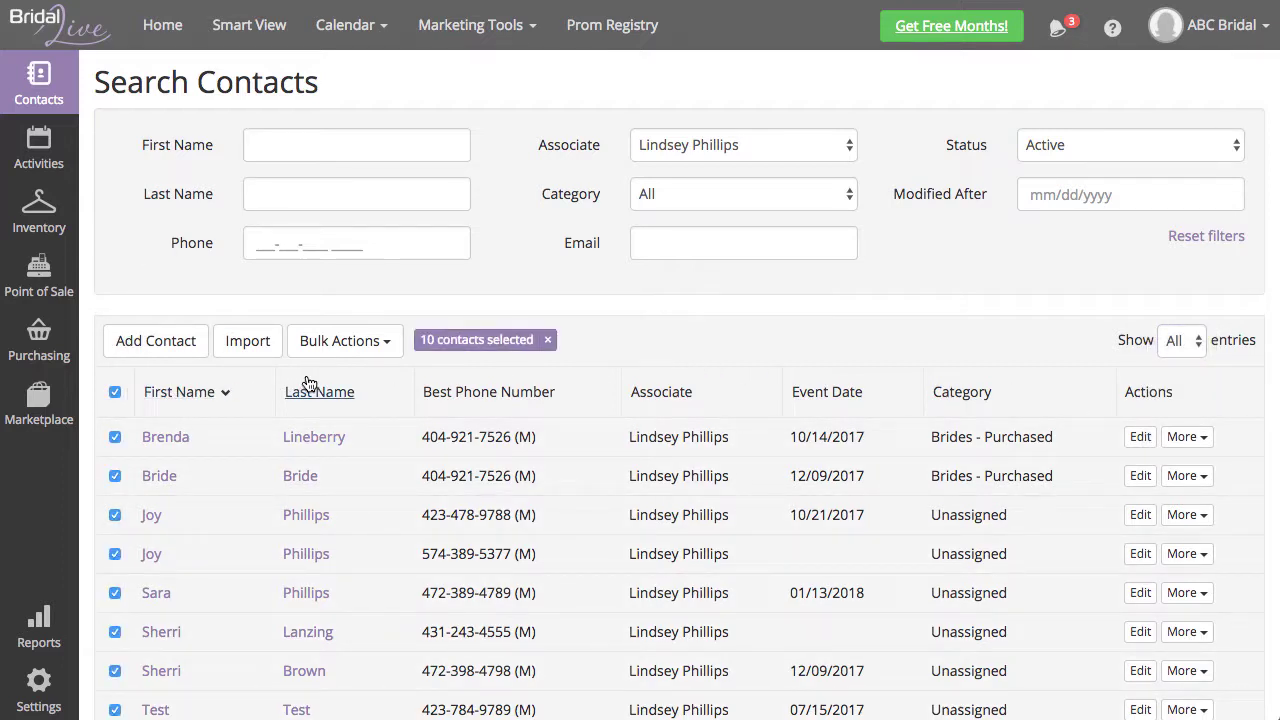
Change the associate of the 10 selected contacts to ABC Bridal
left_click(391, 344)
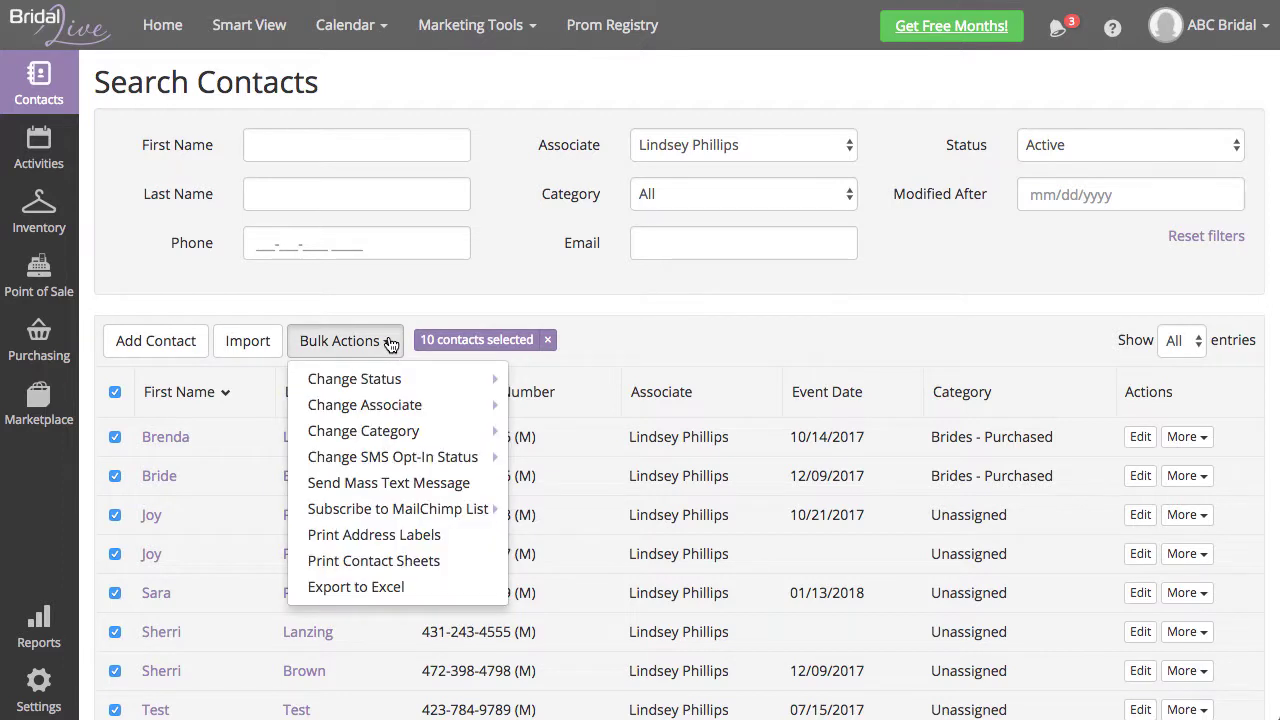
mouse_move(398, 410)
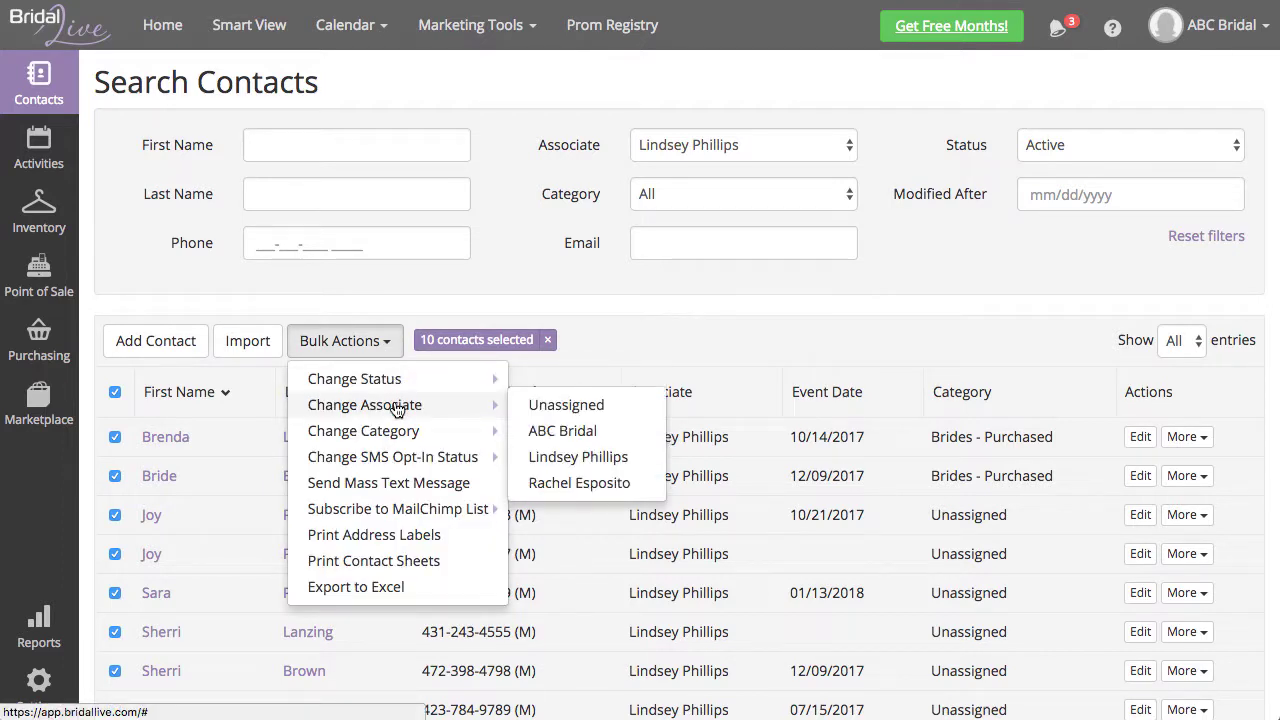
left_click(635, 438)
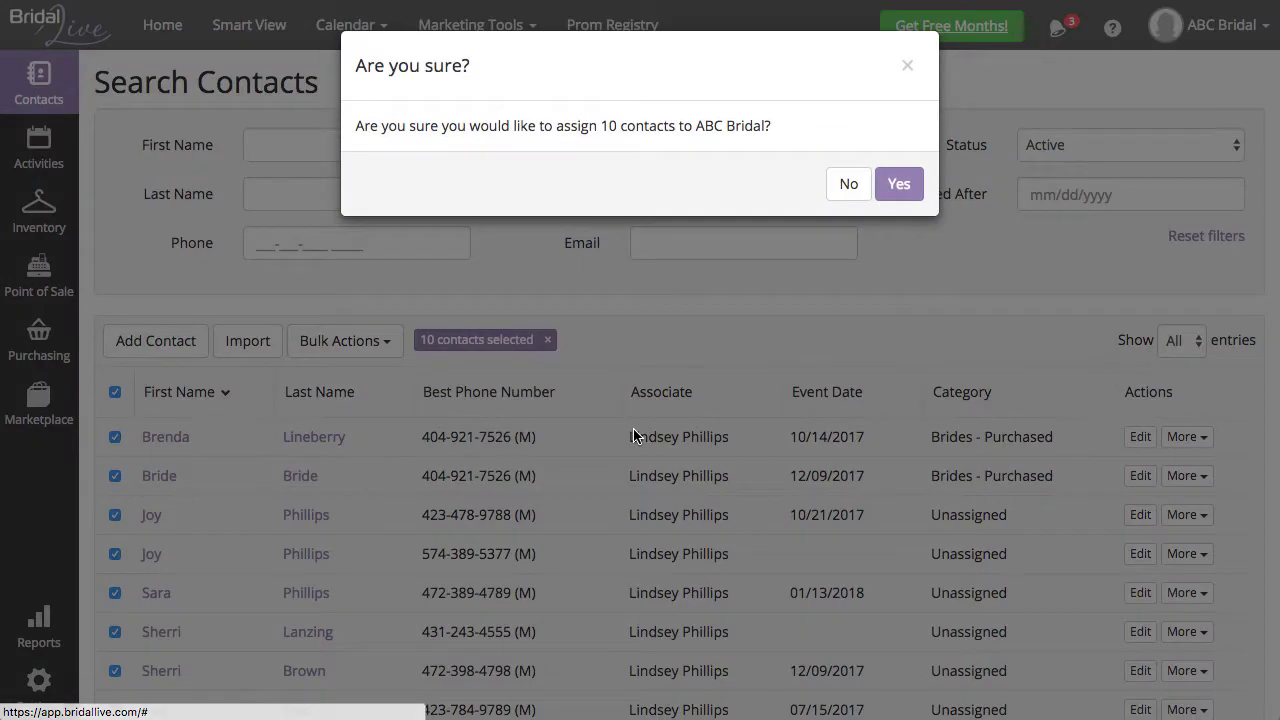
left_click(899, 185)
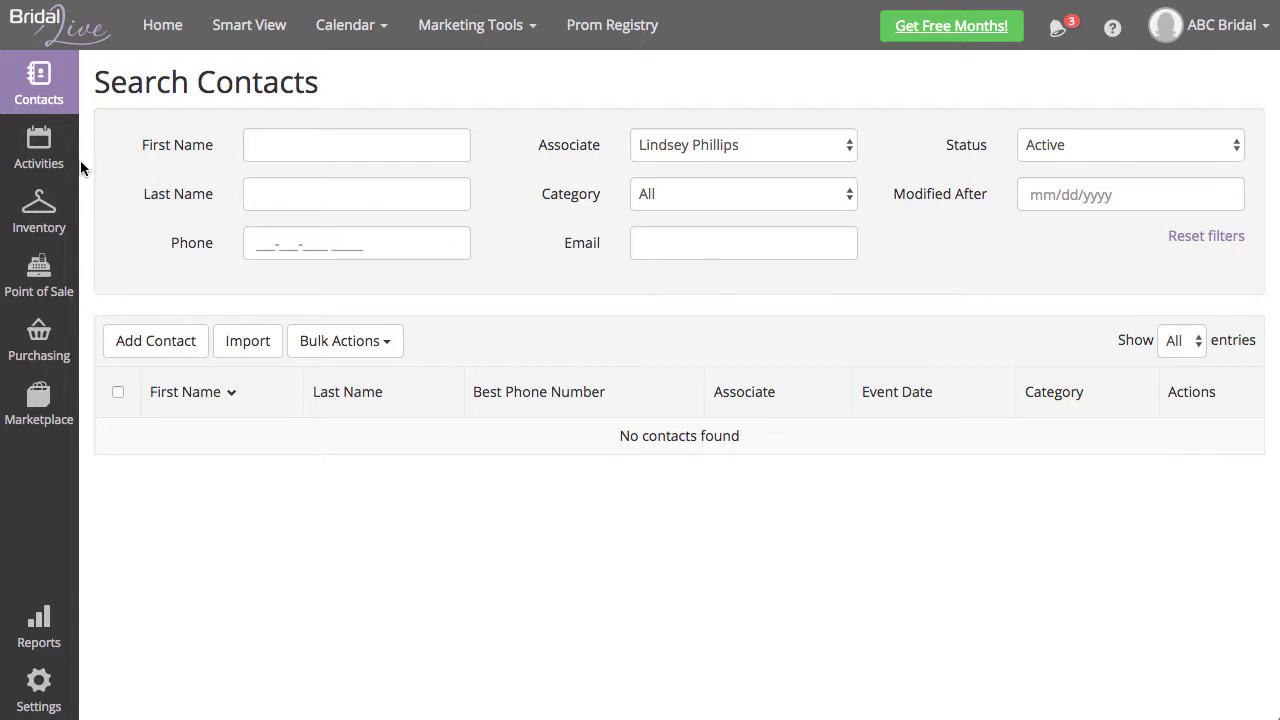
mouse_move(50, 165)
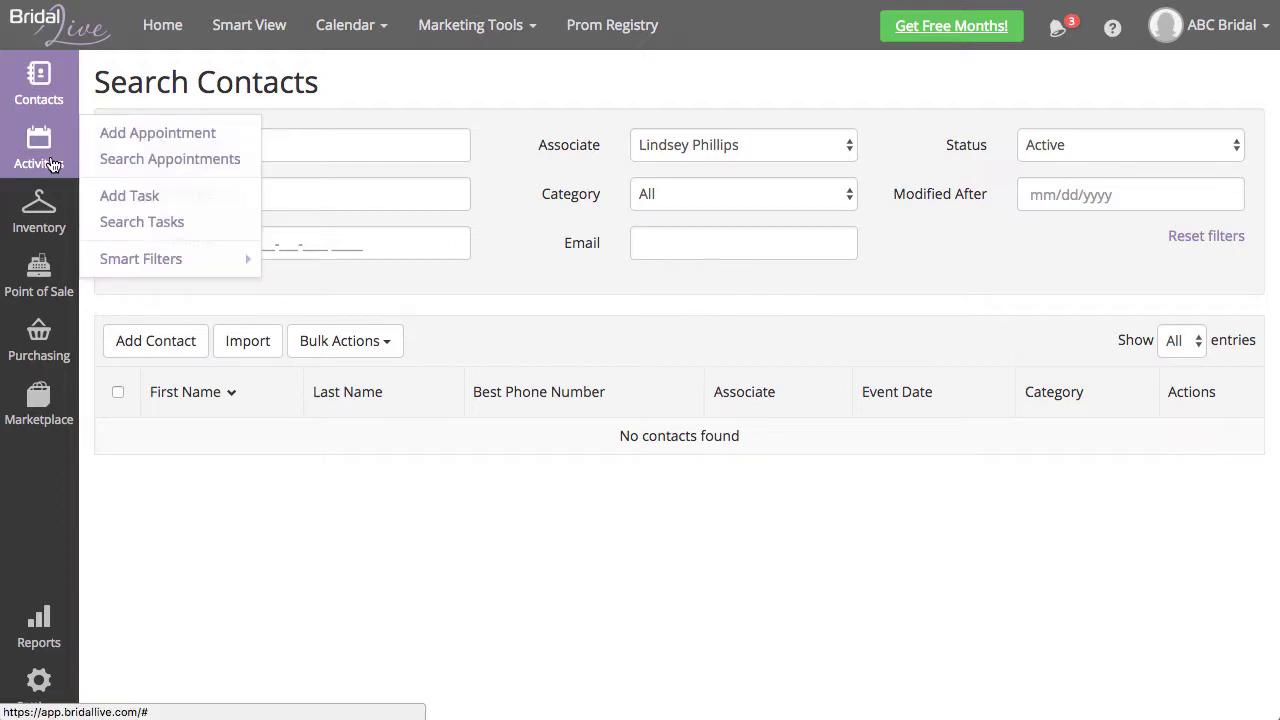
Find the departing consultant's Pending appointments, show all, and select all four
left_click(247, 162)
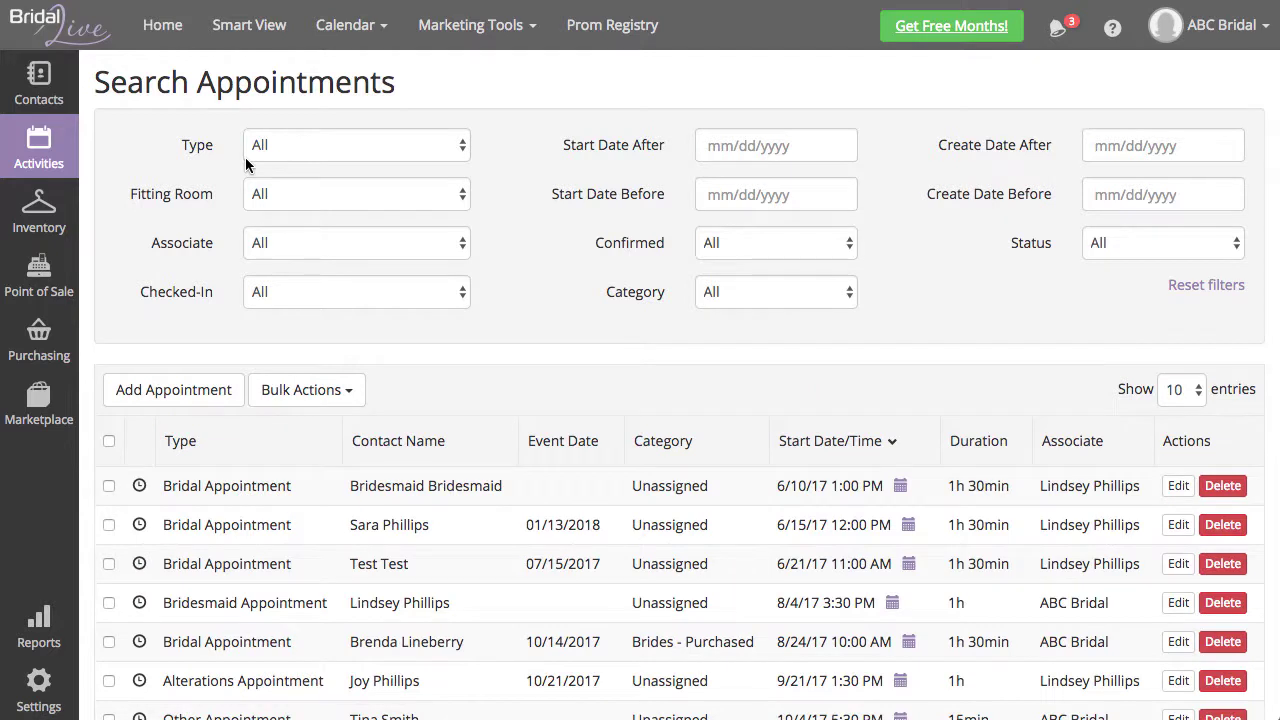
left_click(1190, 246)
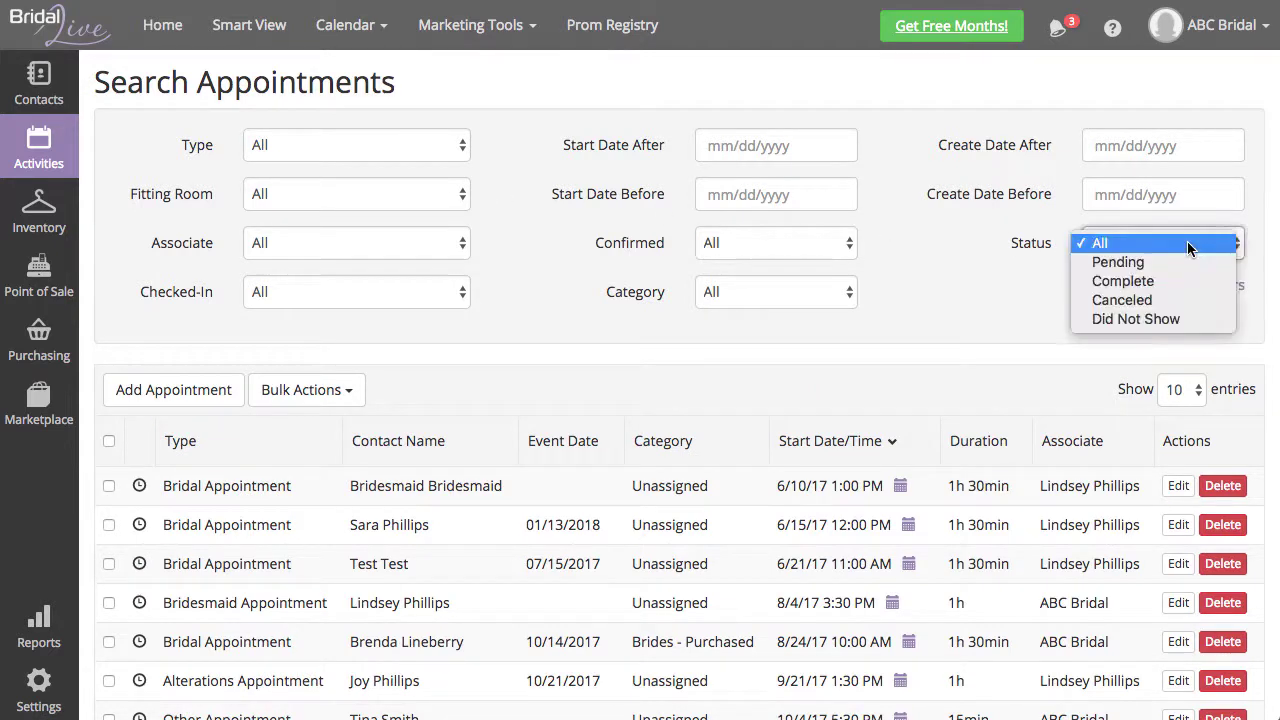
left_click(1198, 264)
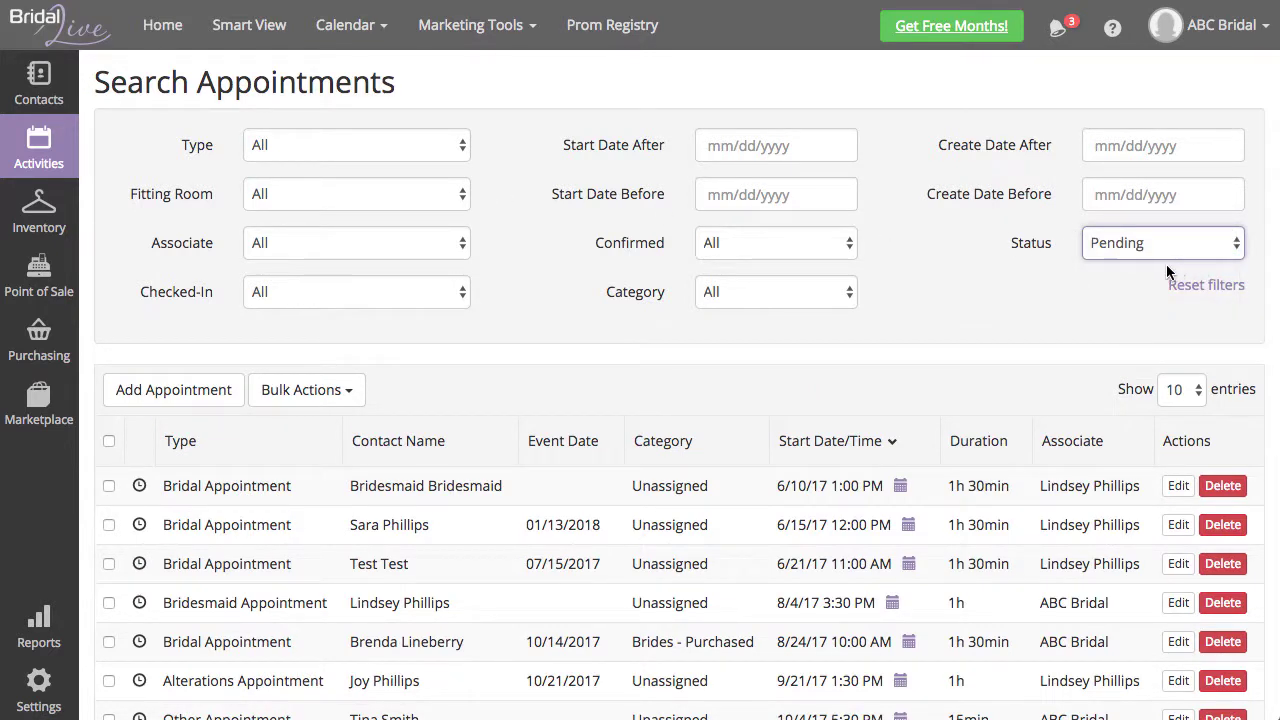
left_click(394, 242)
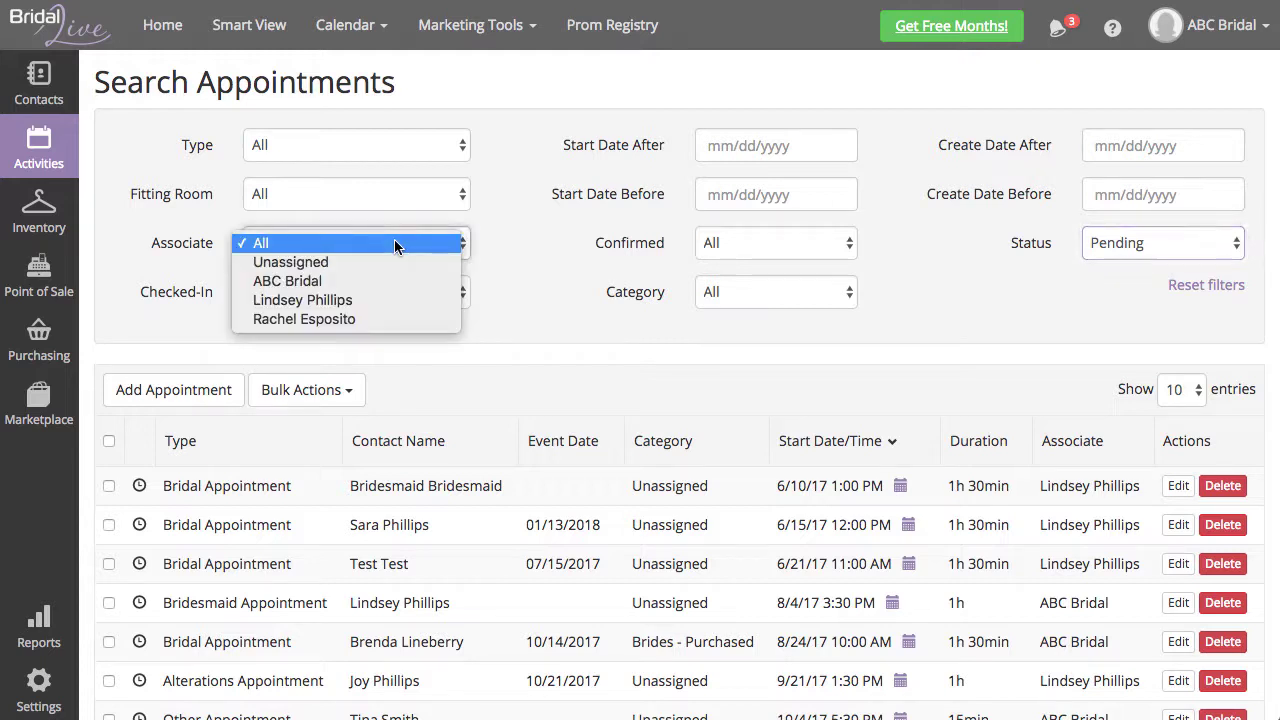
left_click(399, 296)
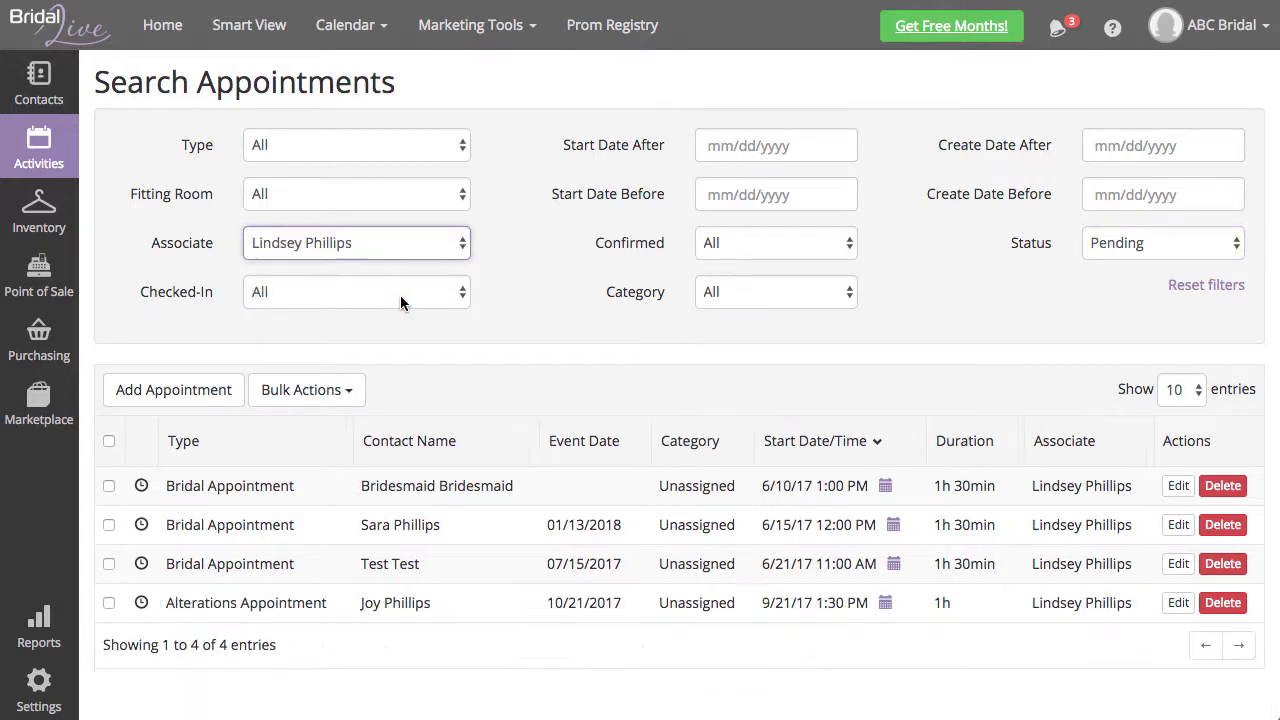
left_click(1184, 391)
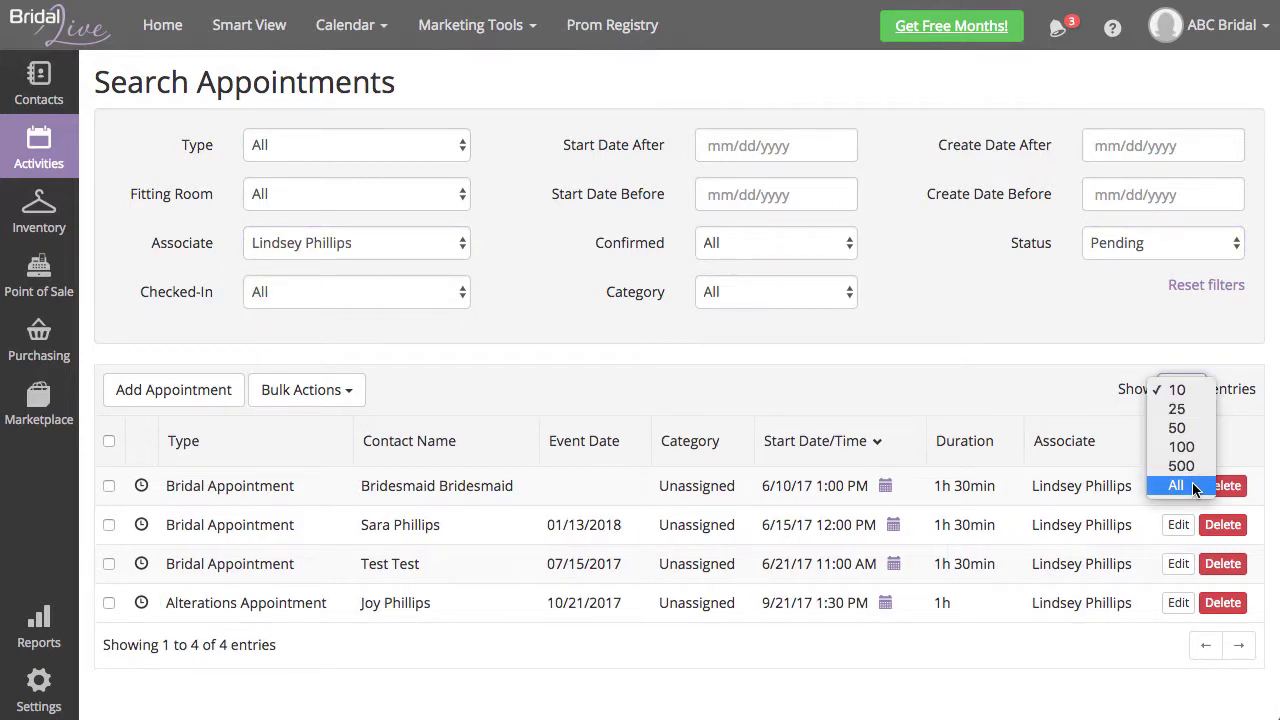
left_click(1180, 486)
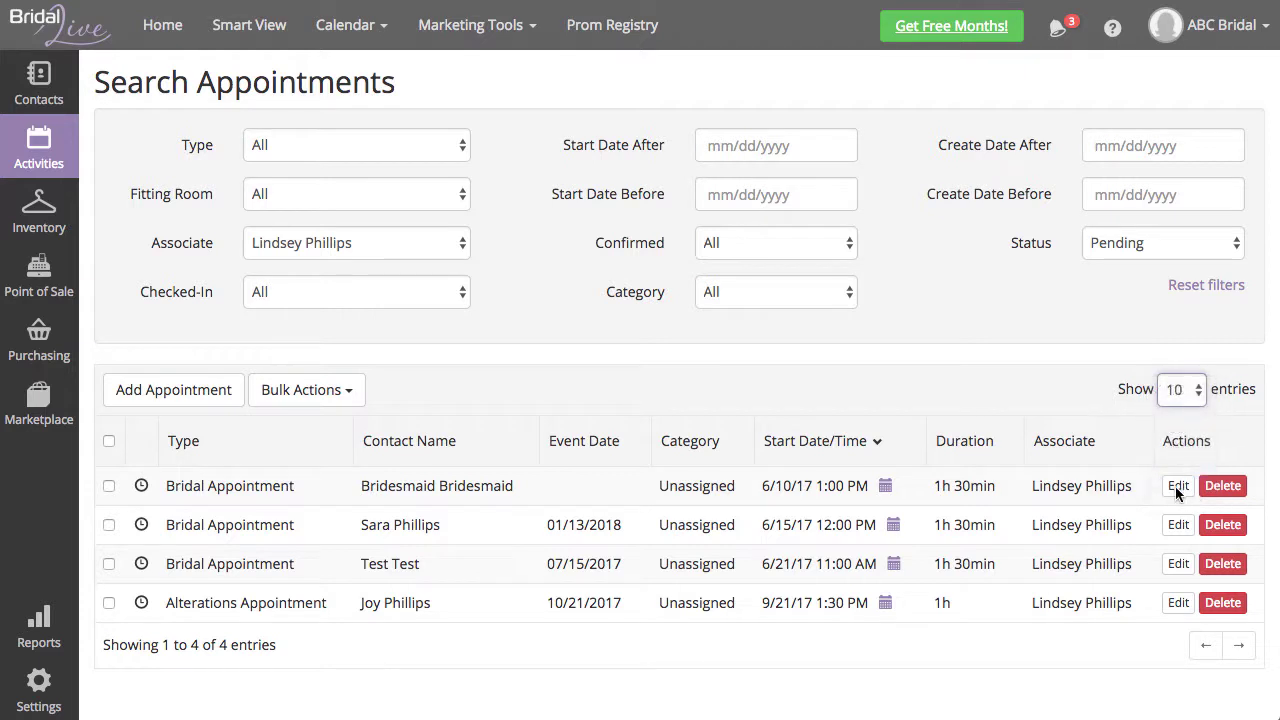
left_click(109, 442)
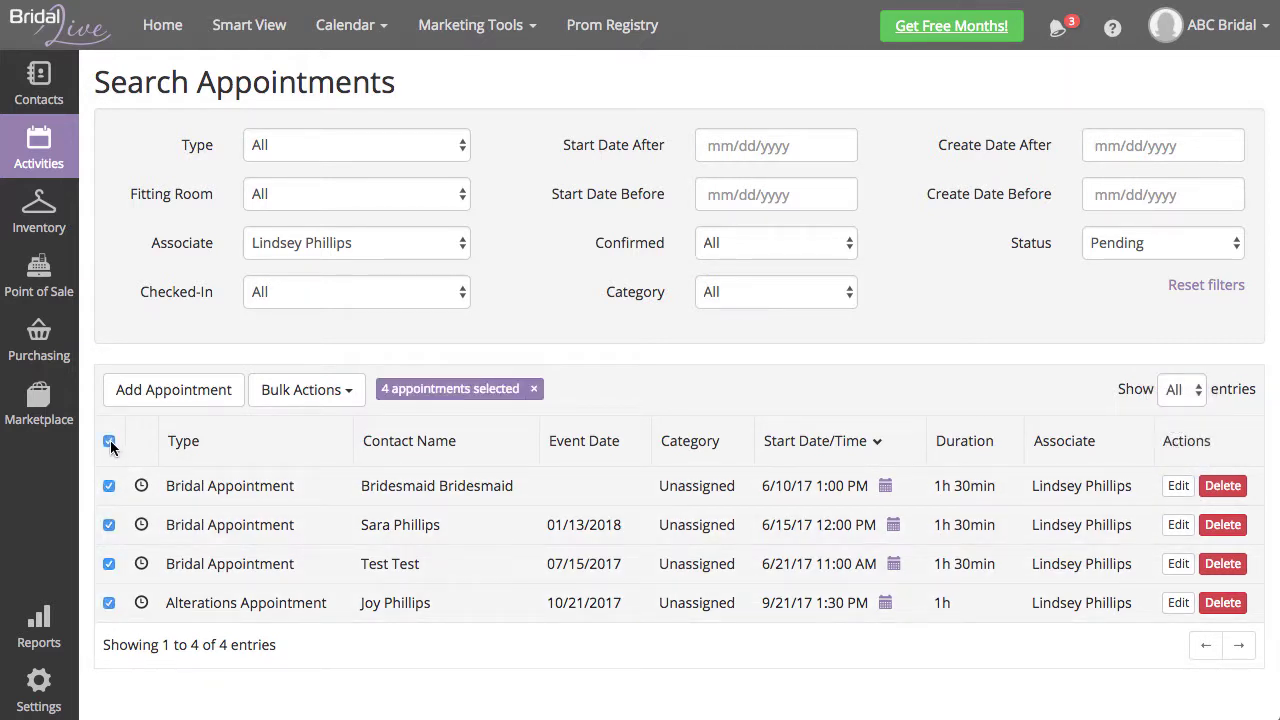
Change the associate of the four selected appointments to ABC Bridal
left_click(352, 395)
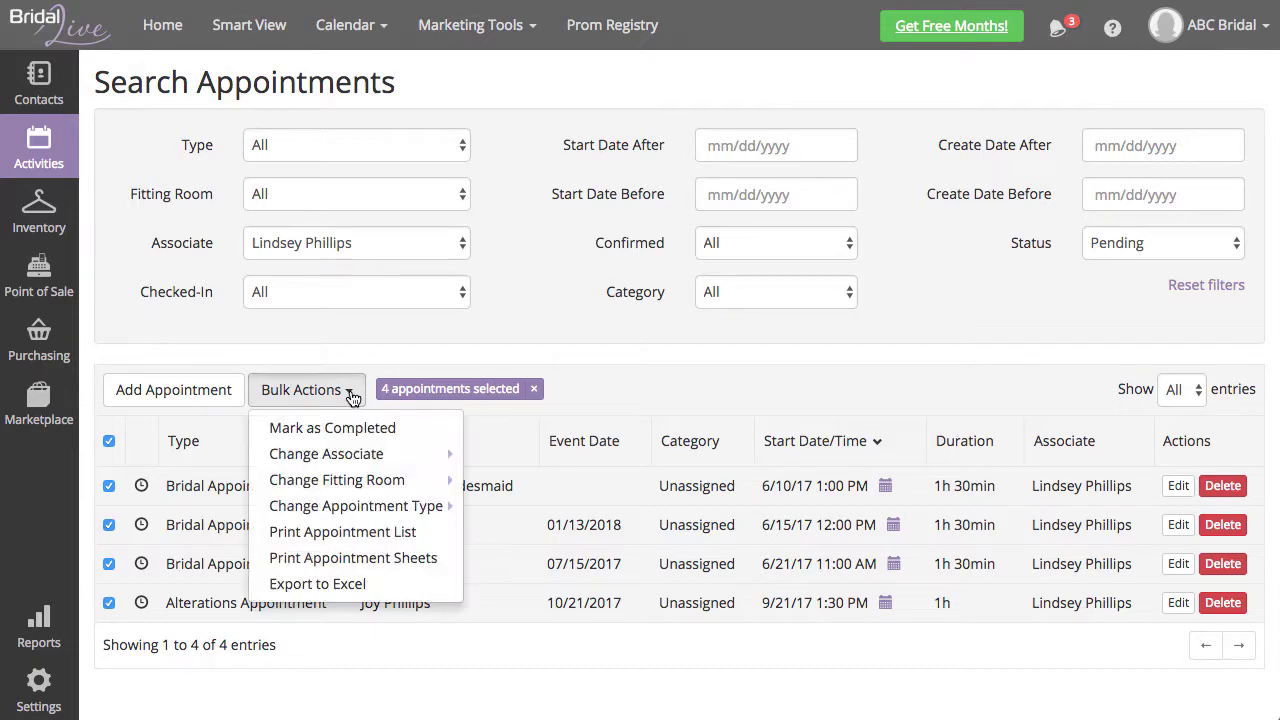
mouse_move(368, 458)
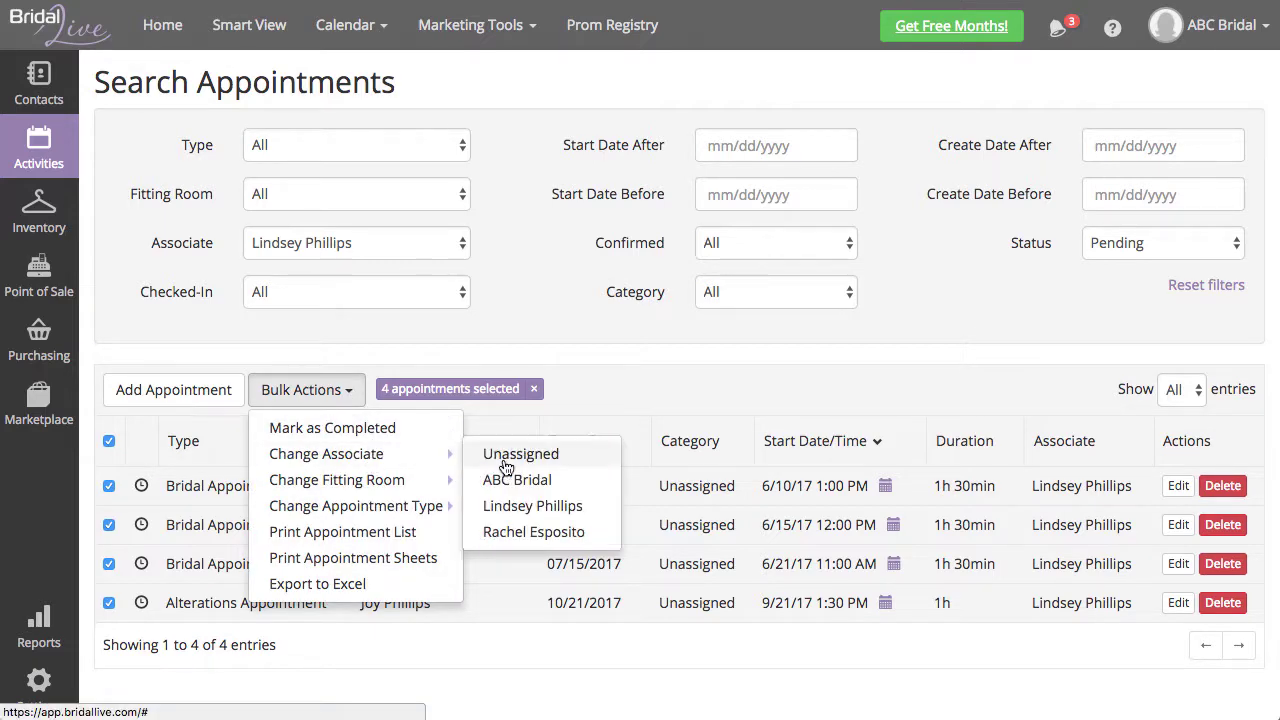
left_click(600, 484)
left_click(910, 188)
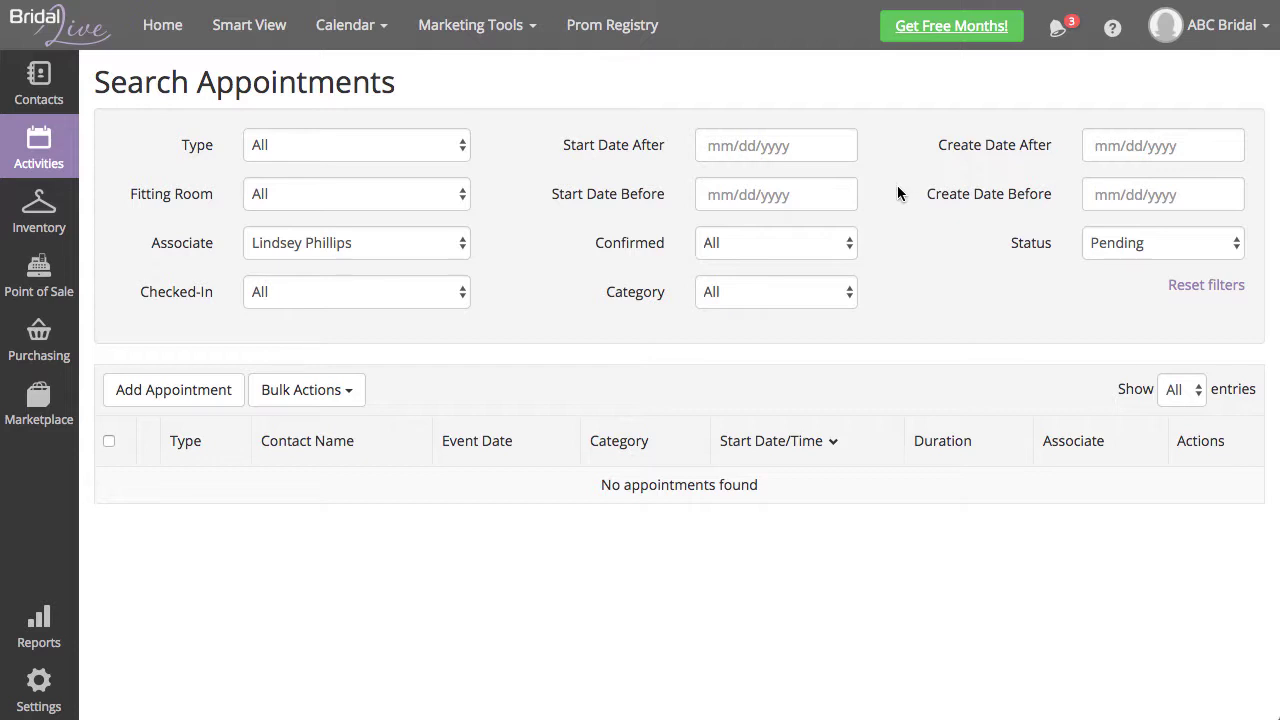
Find the departing consultant's tasks, show all, and select all three
mouse_move(58, 162)
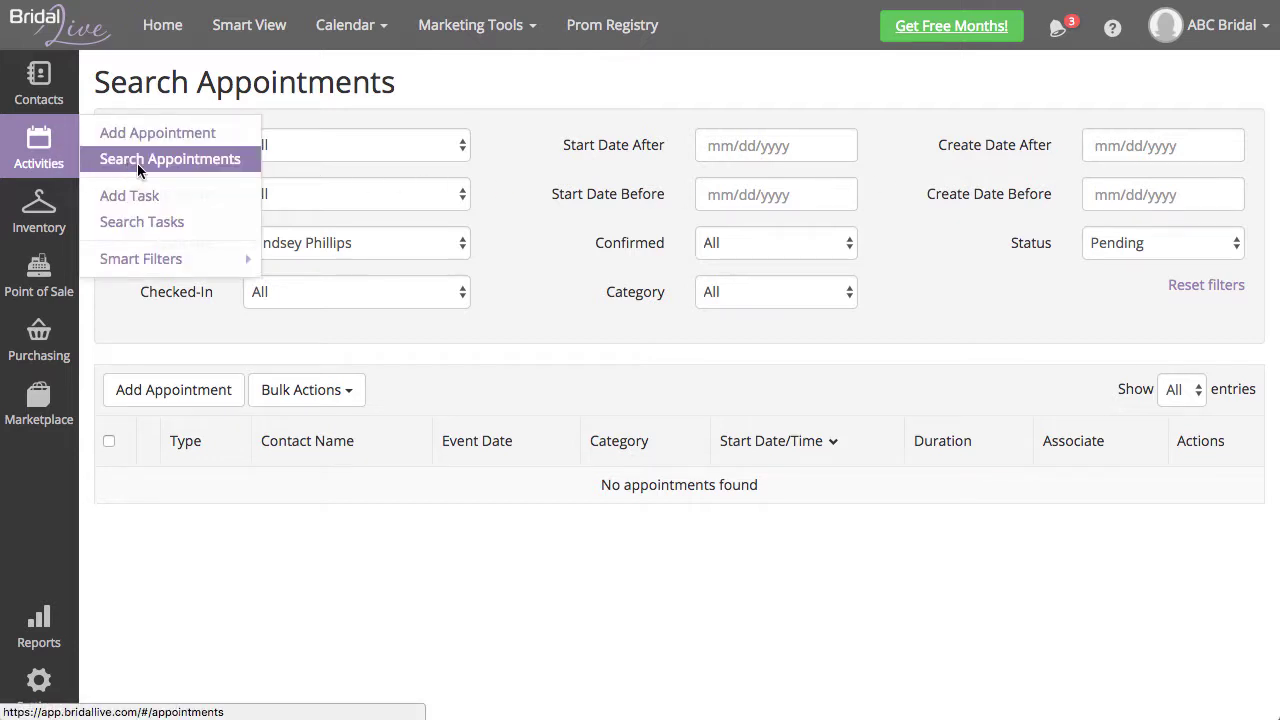
left_click(192, 223)
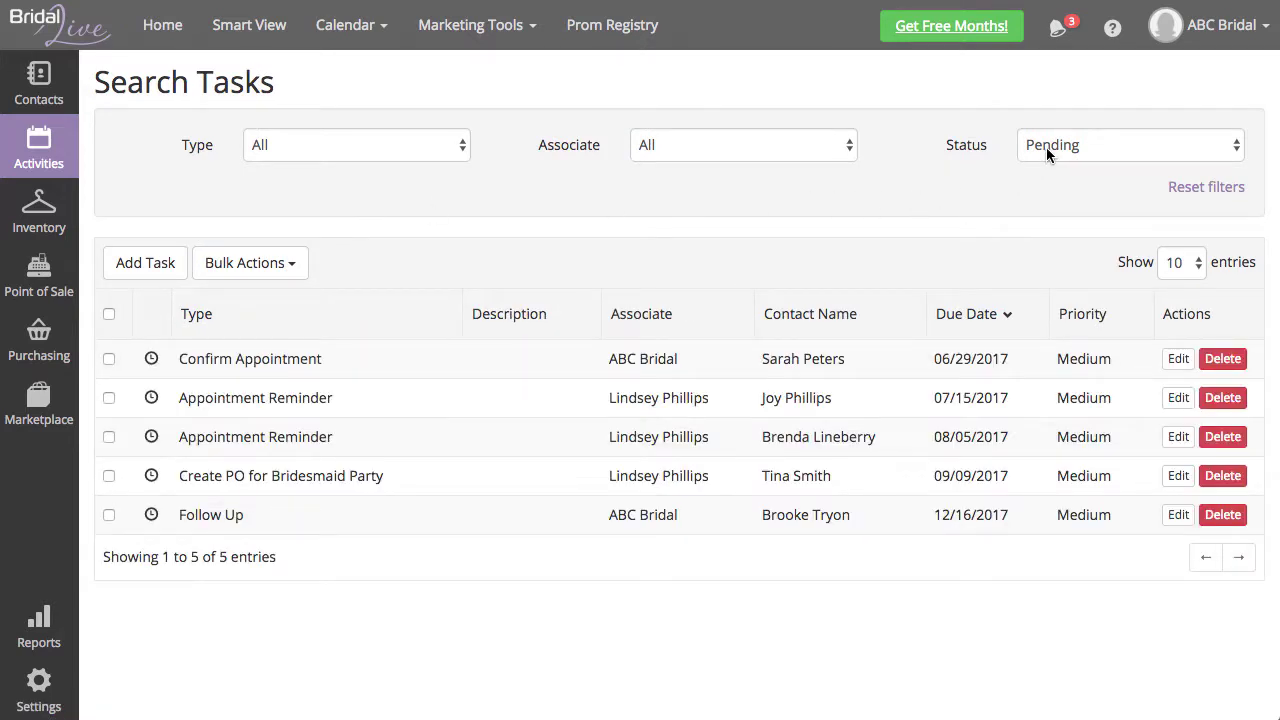
left_click(830, 145)
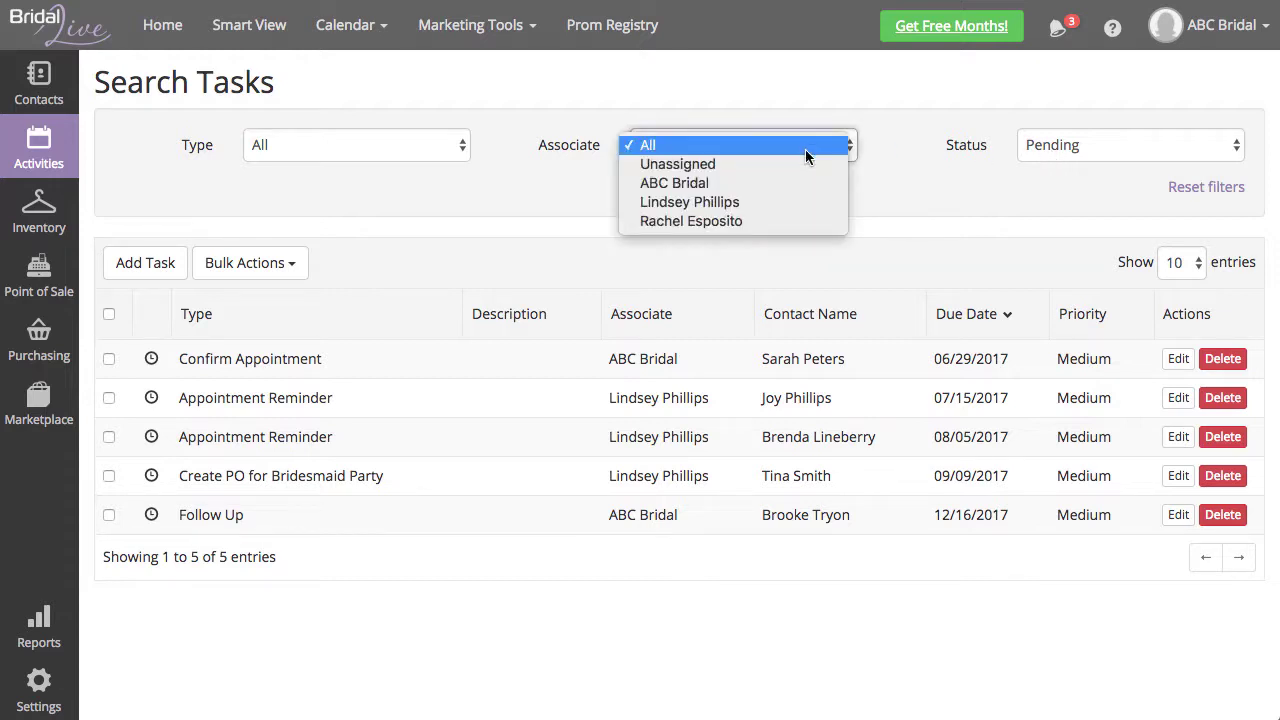
left_click(802, 203)
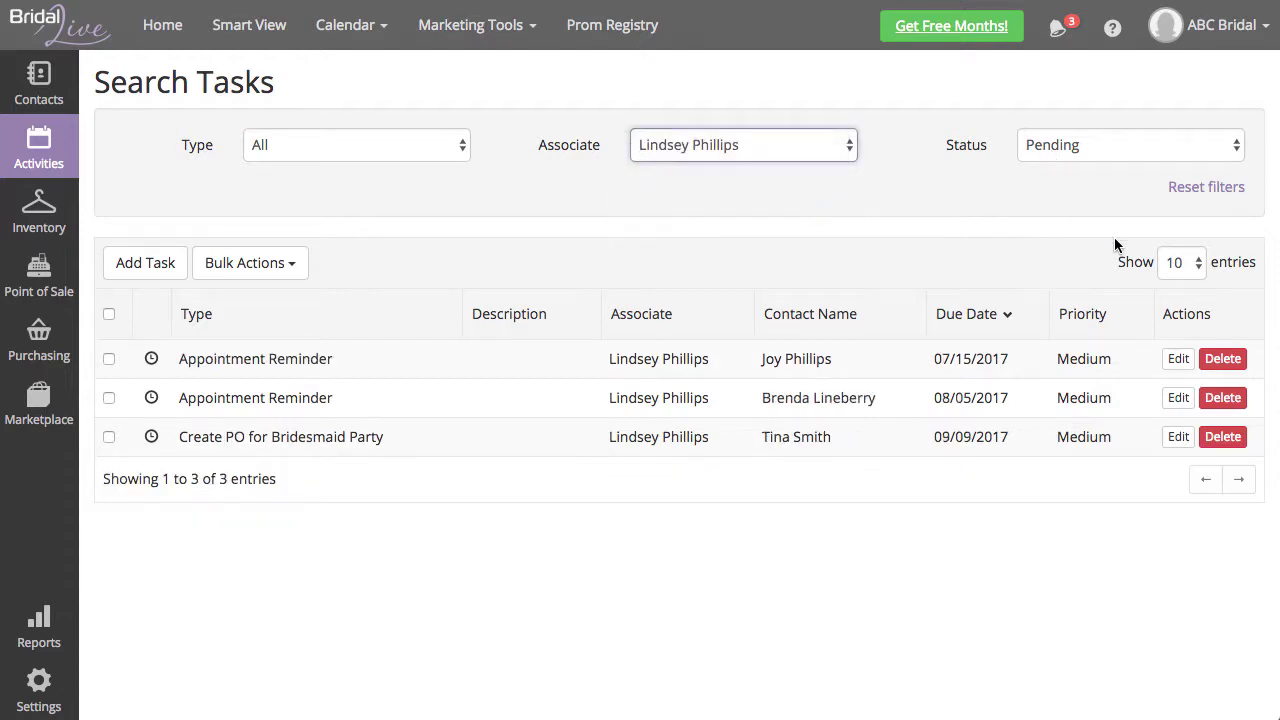
left_click(1180, 262)
left_click(1196, 358)
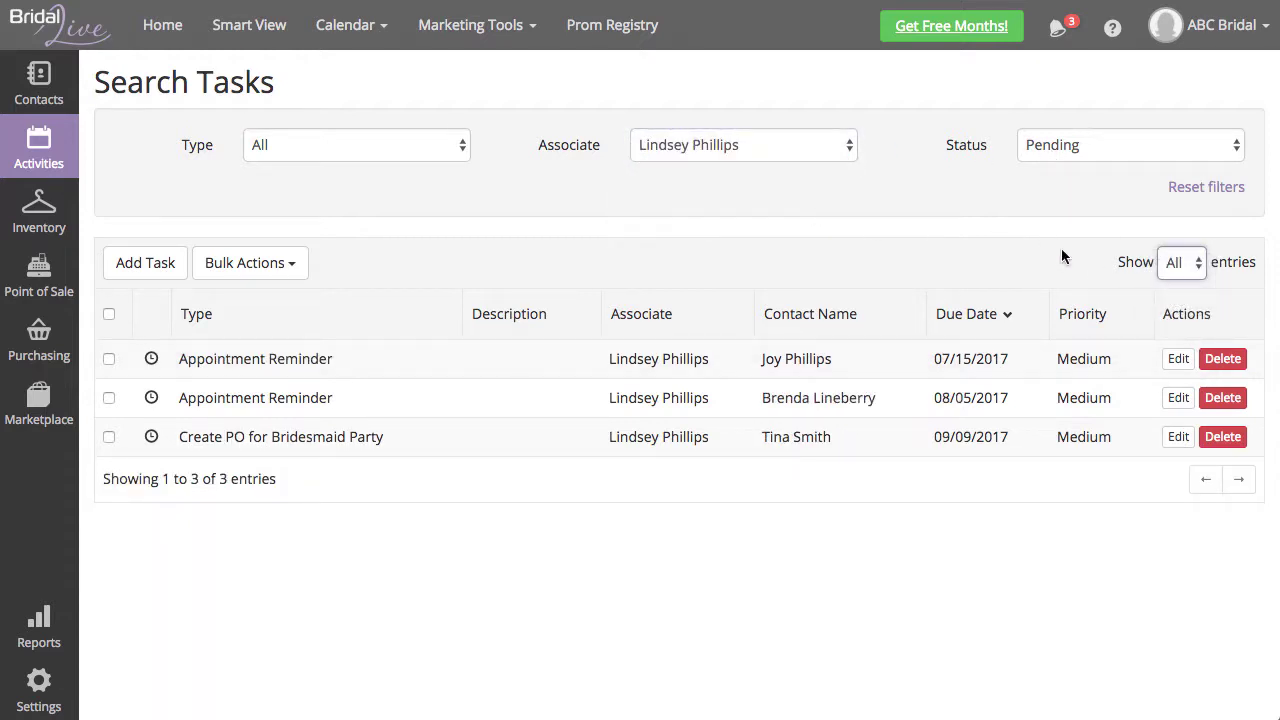
left_click(109, 317)
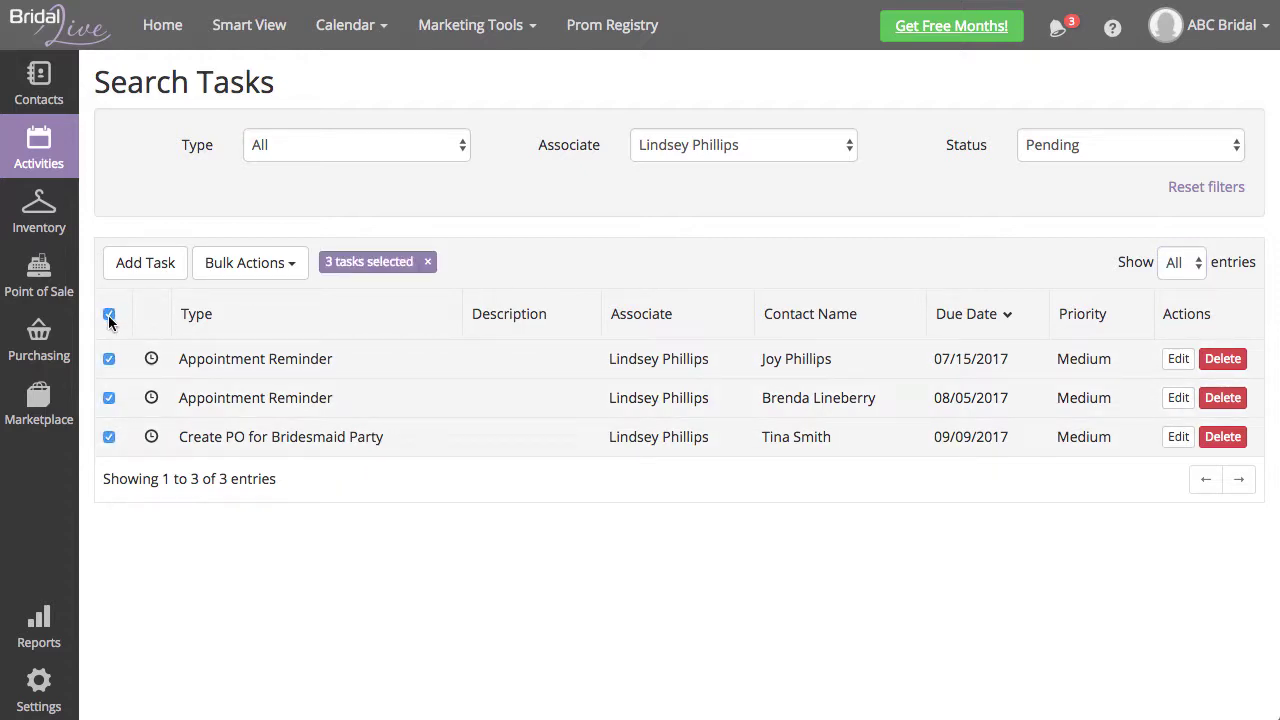
Change the associate of the three selected tasks to ABC Bridal
left_click(294, 268)
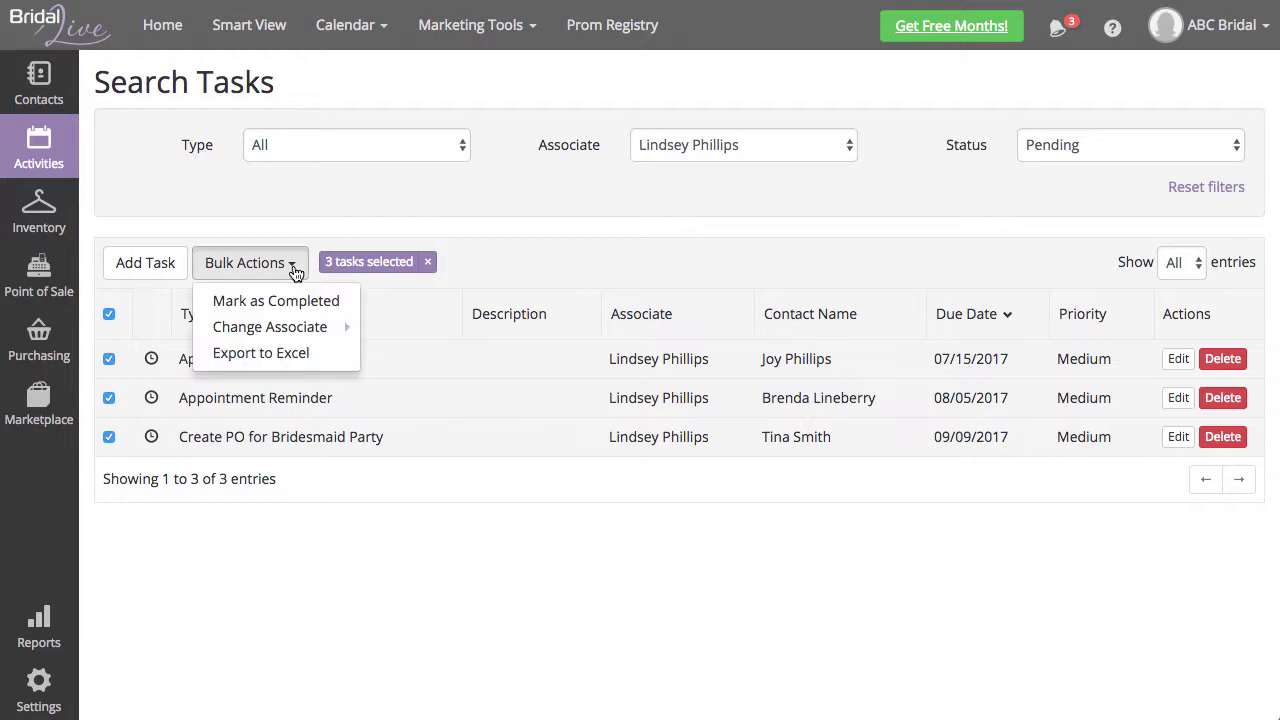
mouse_move(304, 335)
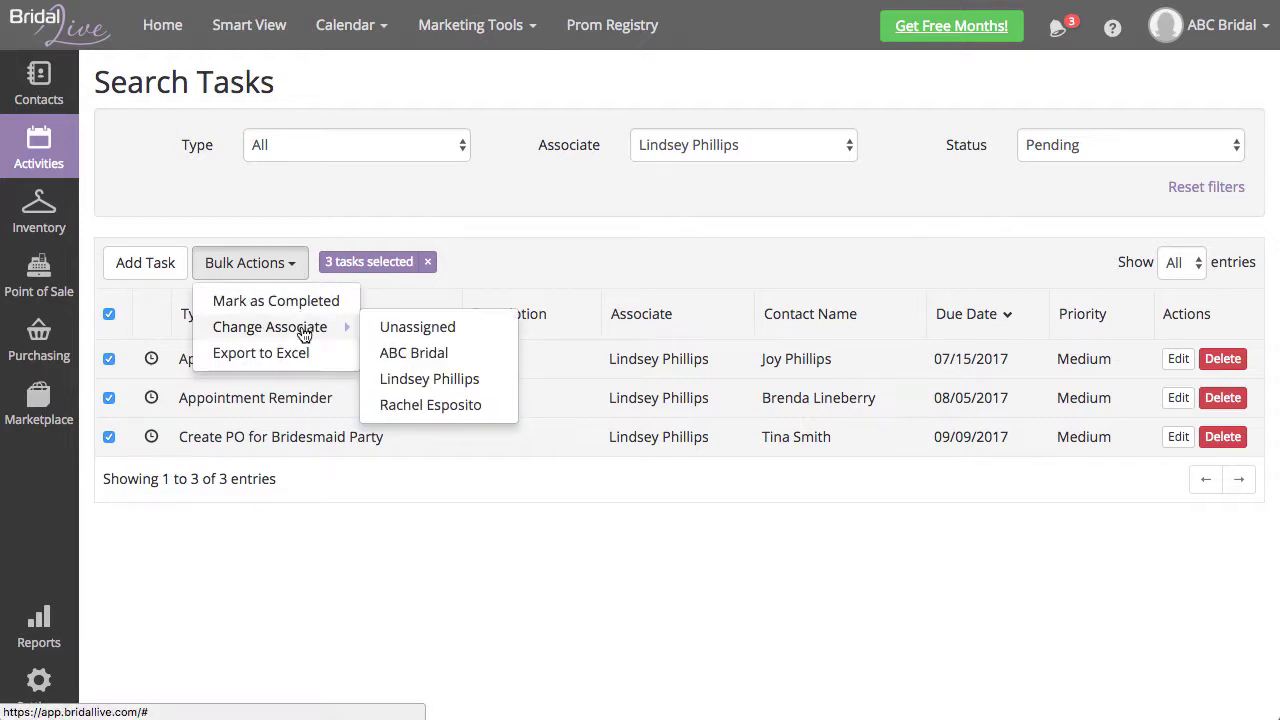
left_click(483, 358)
left_click(904, 183)
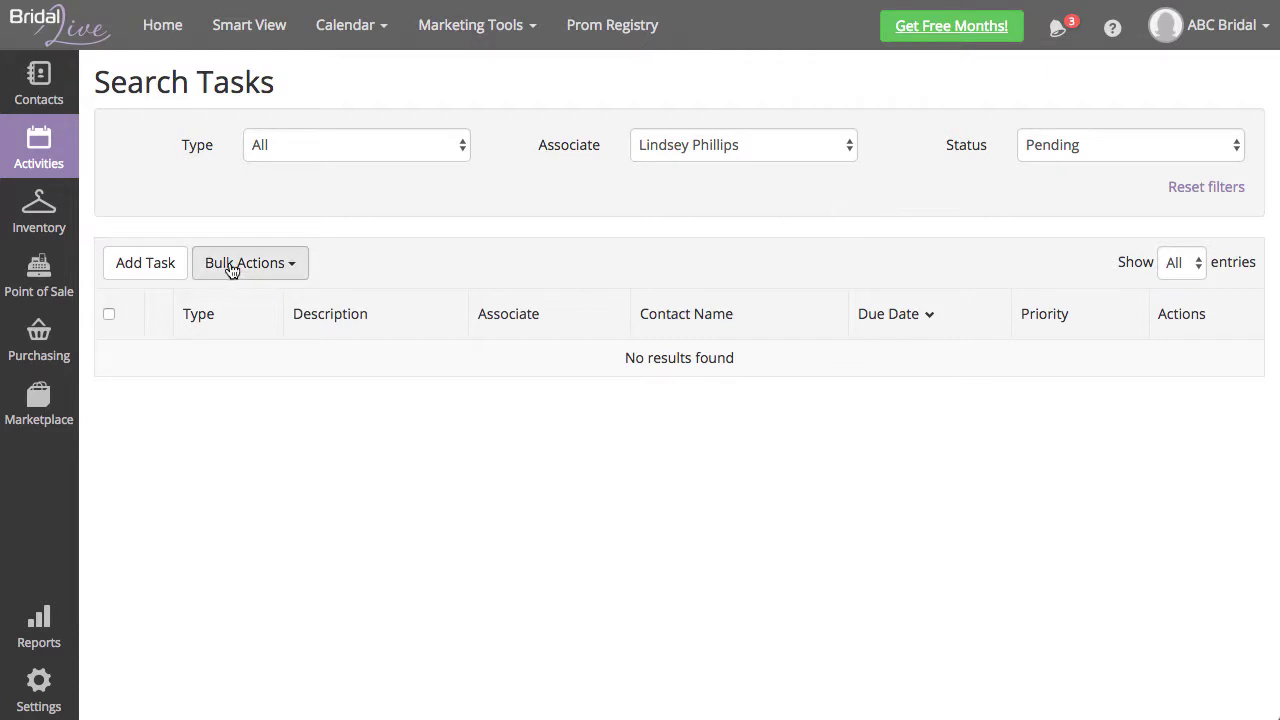
Find the departing consultant's Pending transactions, show all, and select all nine
mouse_move(59, 282)
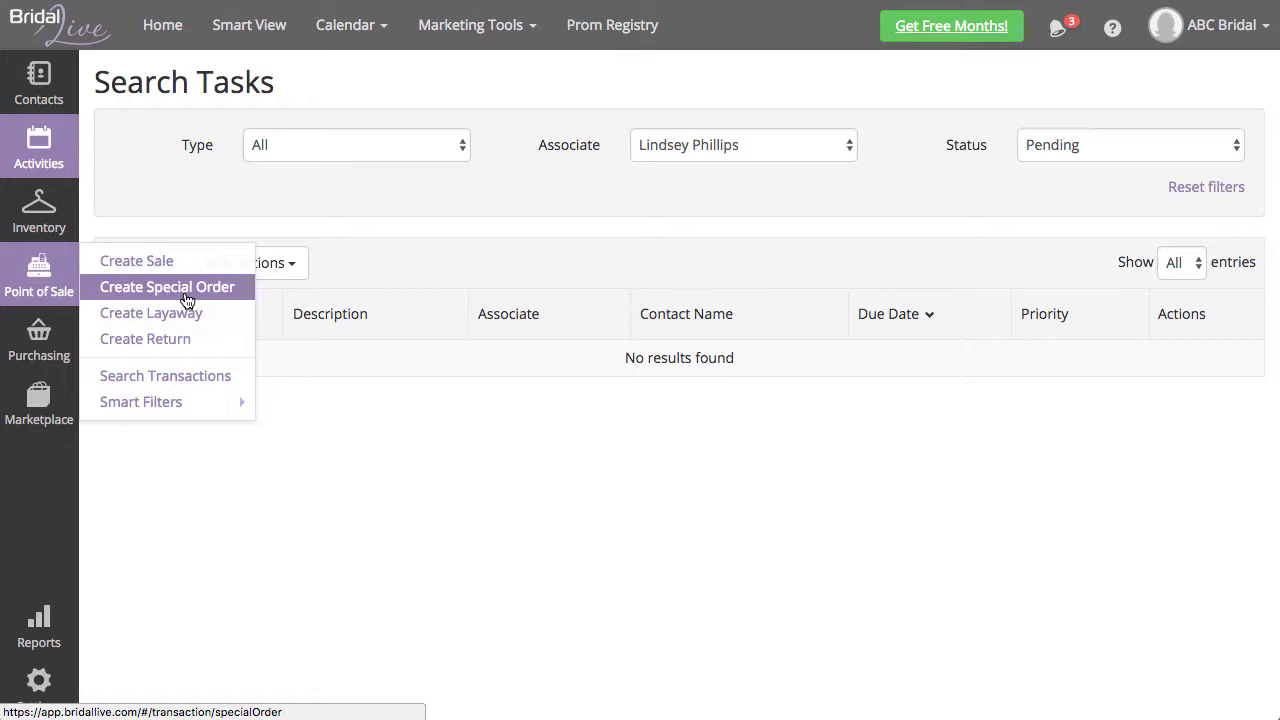
left_click(239, 374)
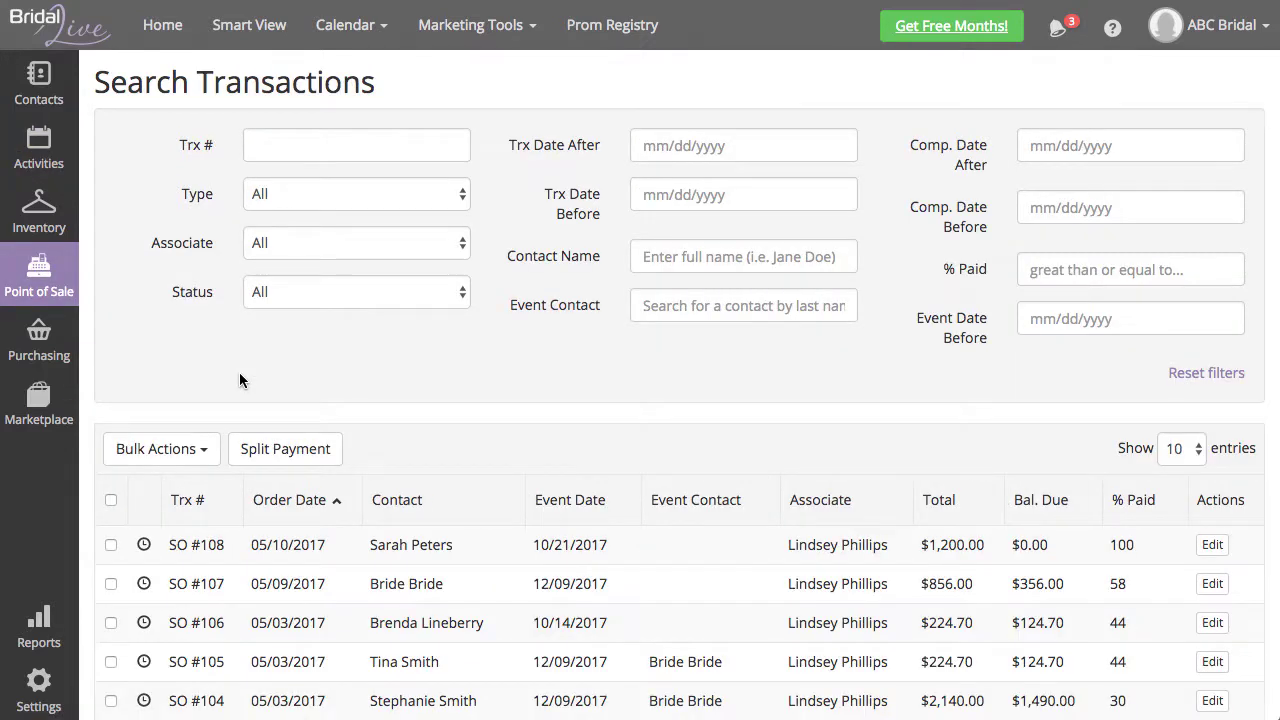
left_click(287, 293)
left_click(287, 312)
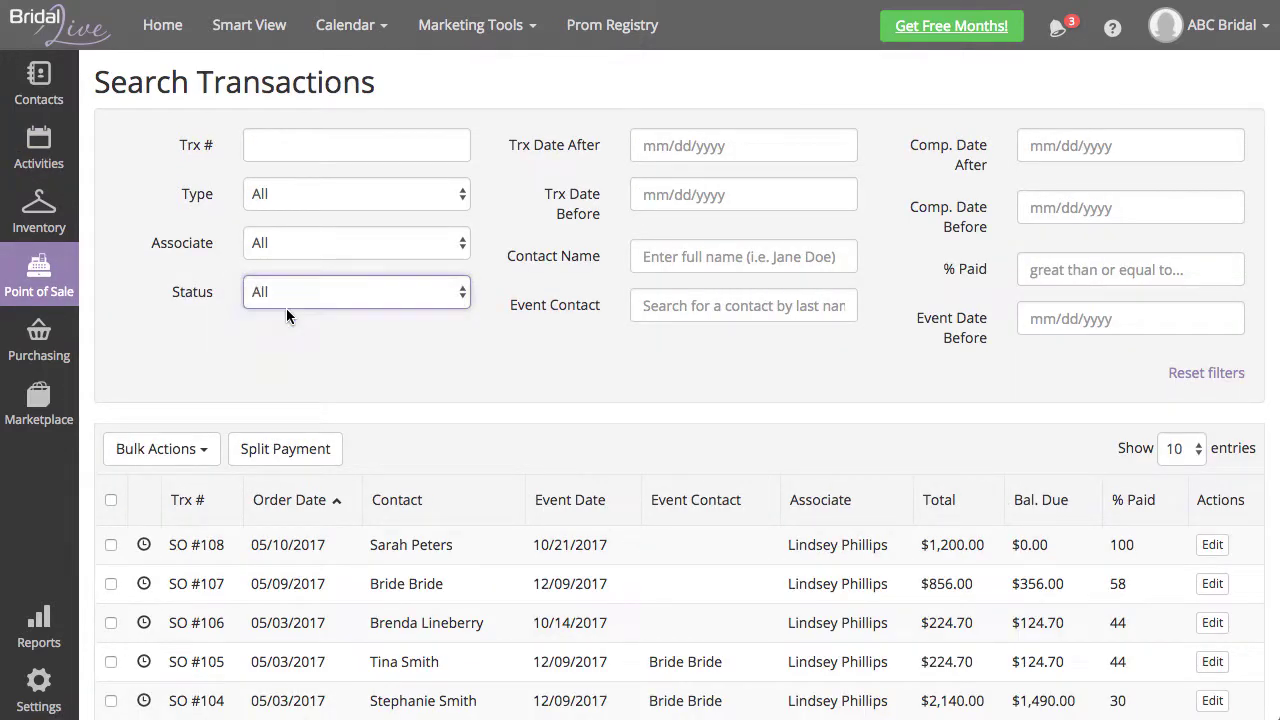
left_click(292, 245)
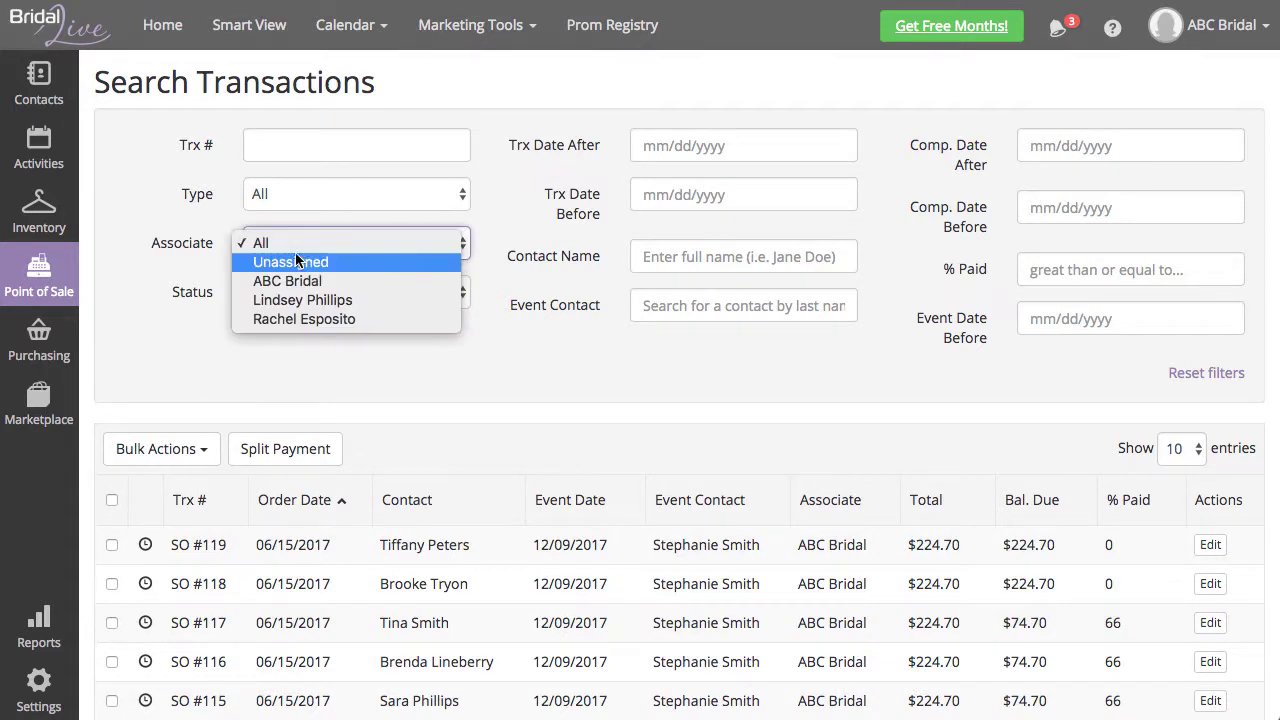
left_click(410, 298)
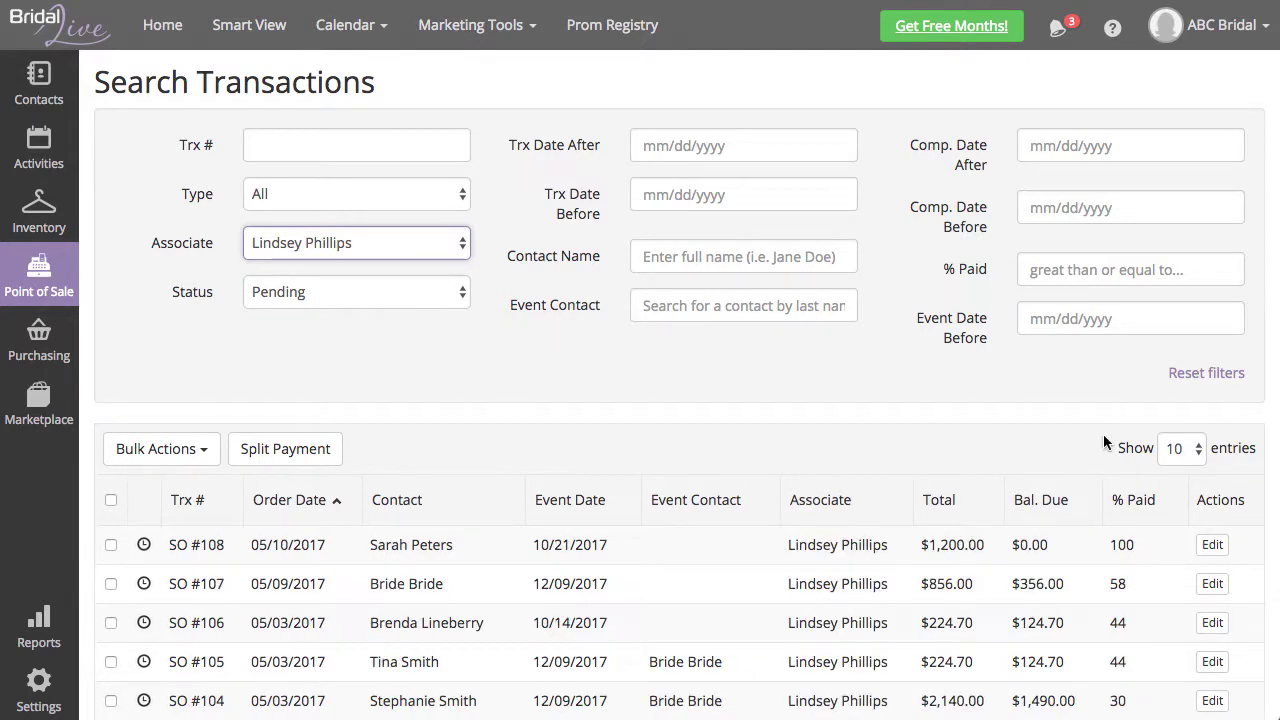
left_click(1188, 452)
left_click(1197, 543)
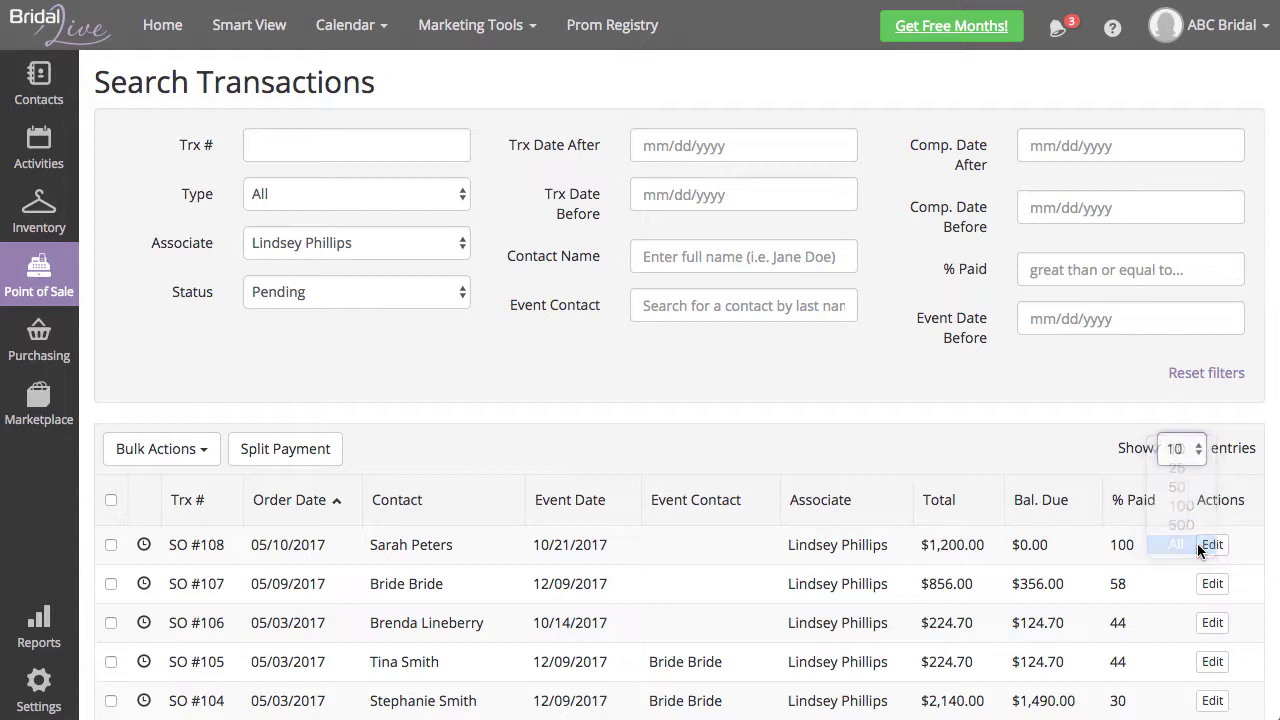
left_click(111, 500)
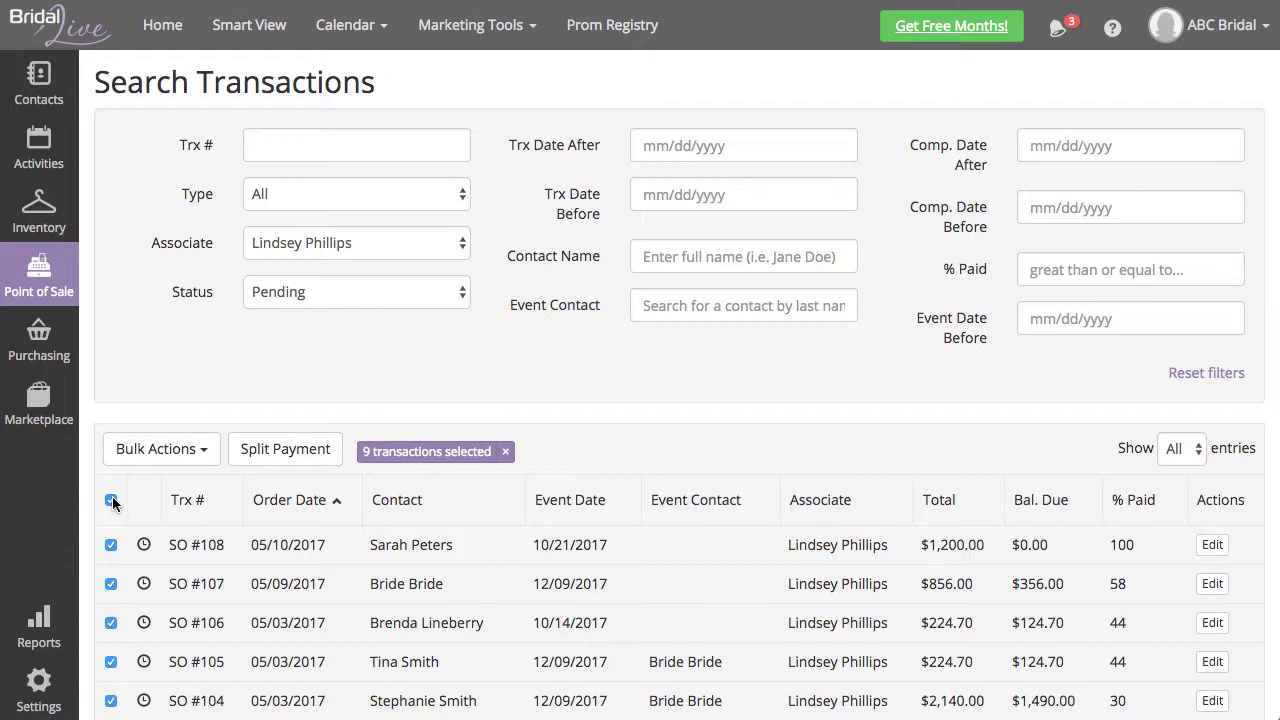
Change the associate of the nine selected transactions to ABC Bridal
left_click(206, 452)
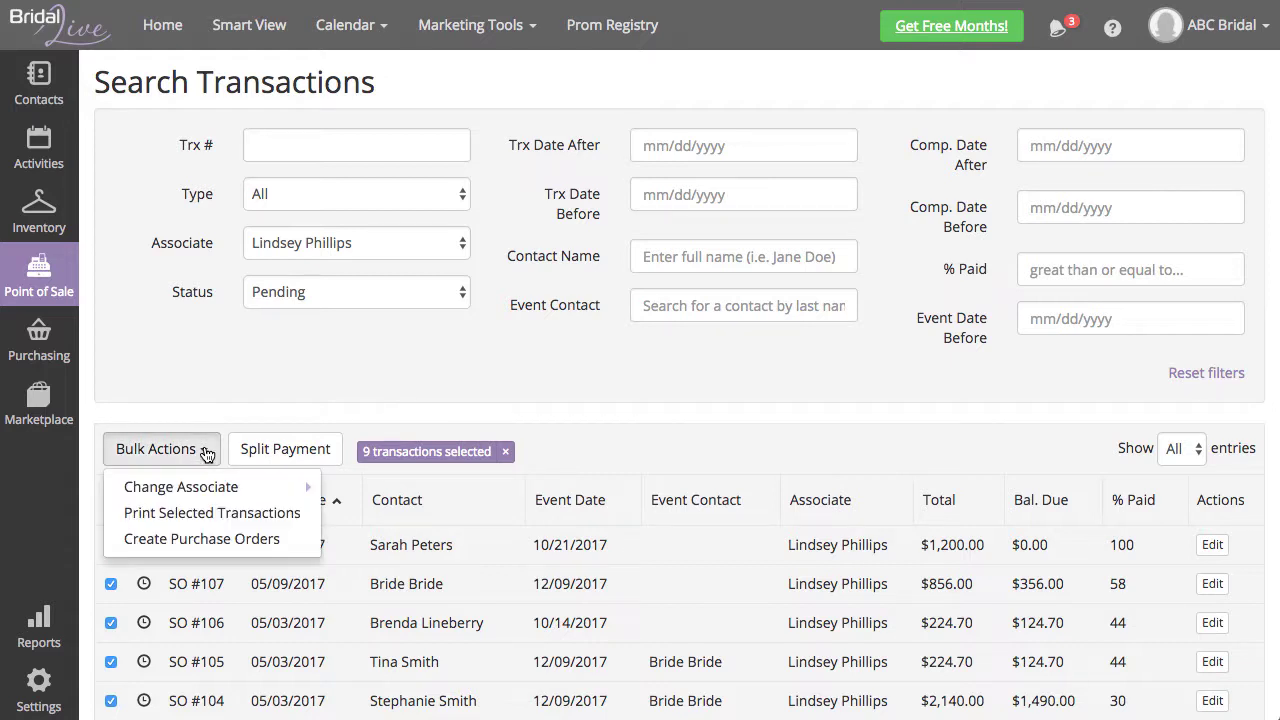
mouse_move(207, 488)
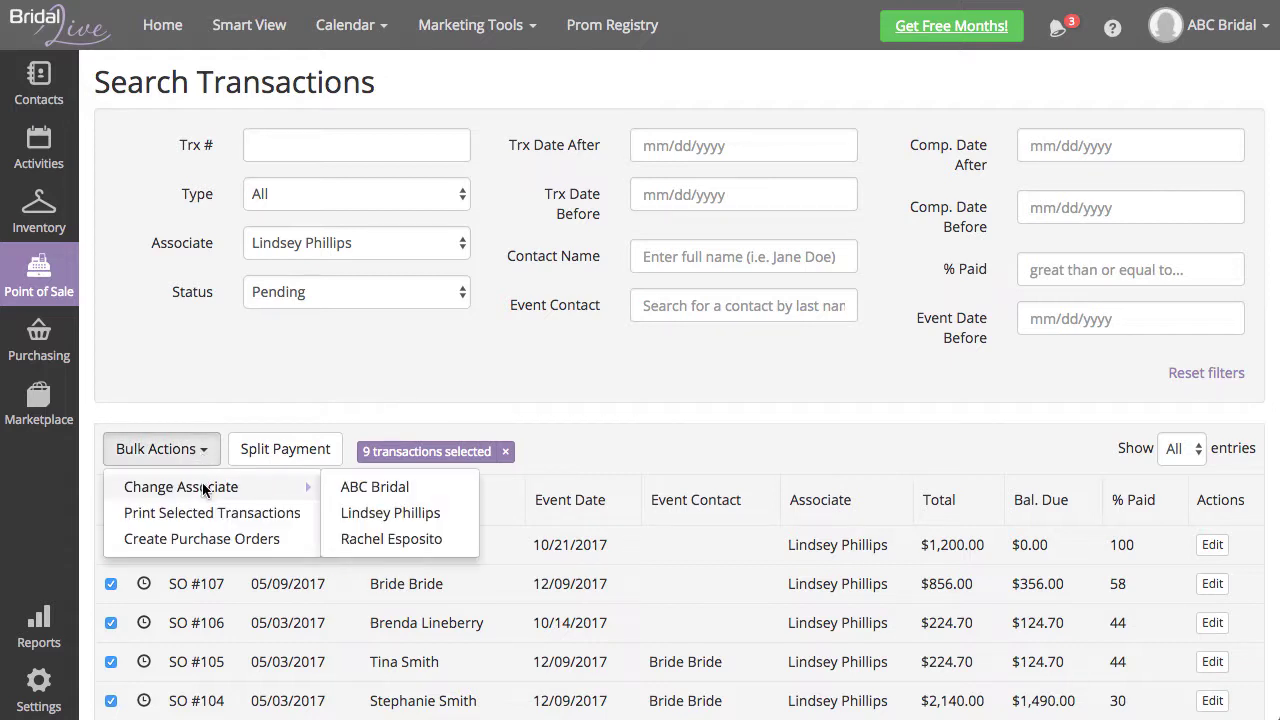
left_click(427, 489)
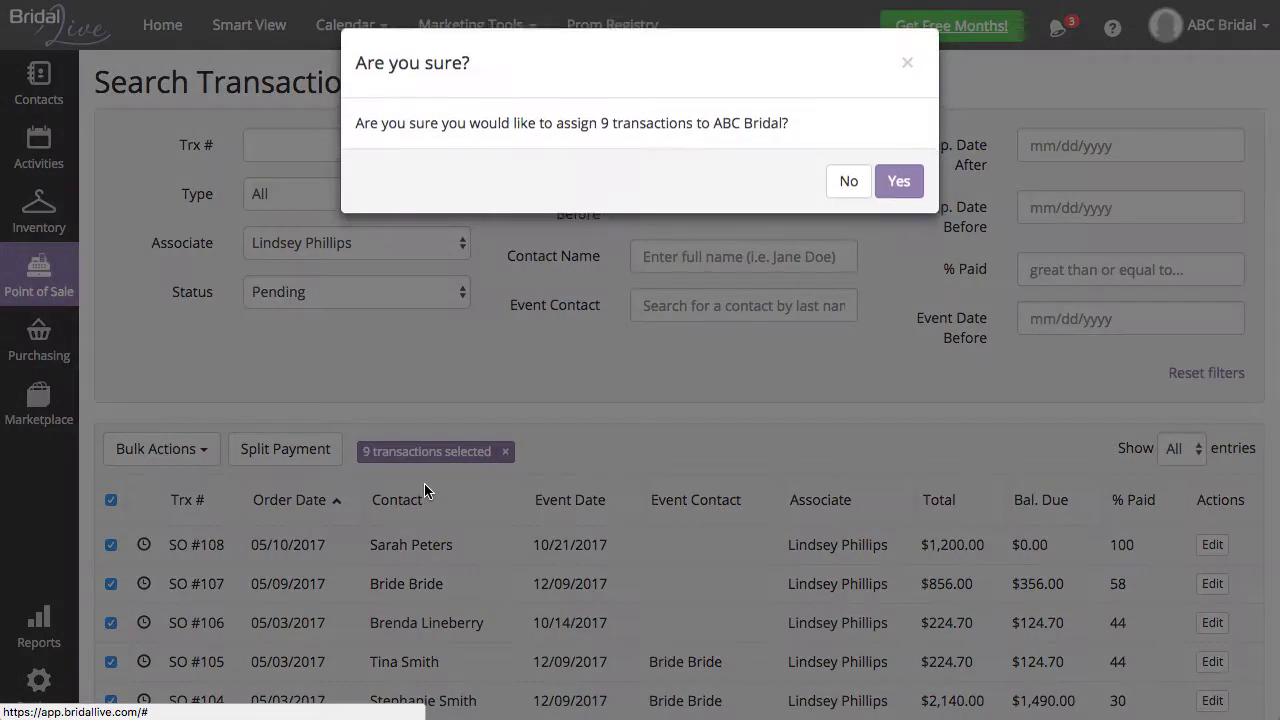
left_click(899, 185)
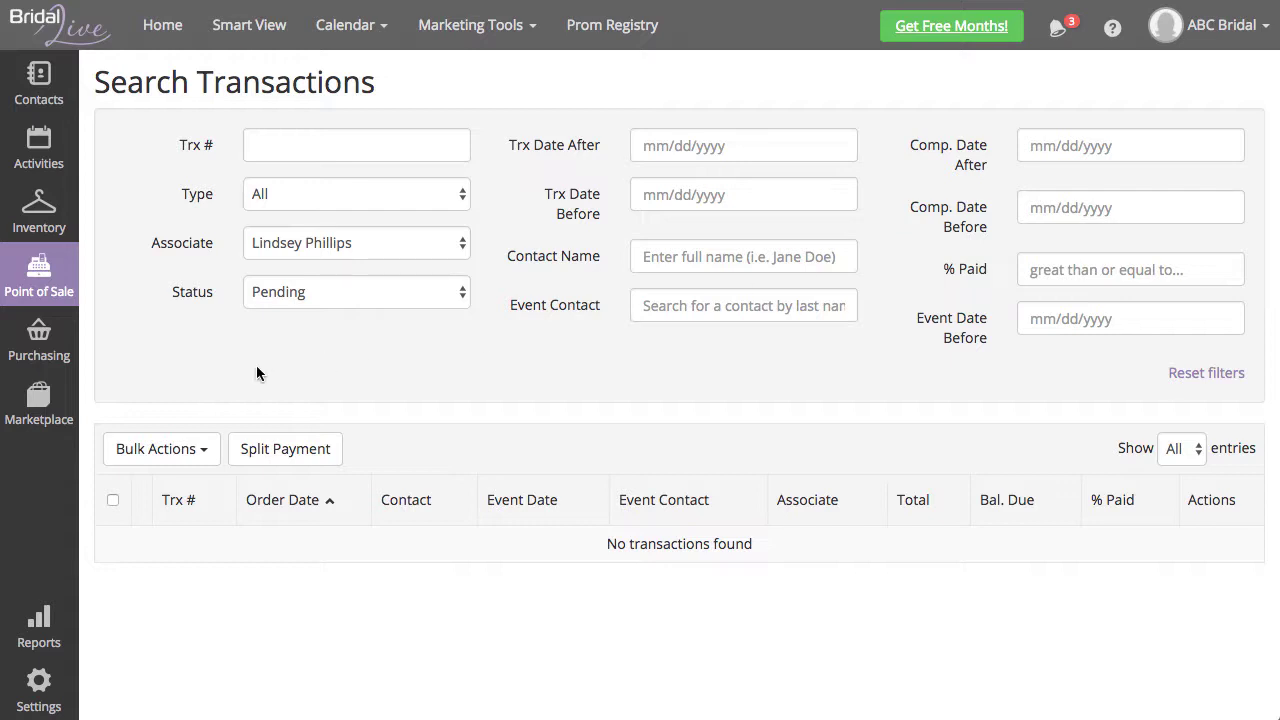
Find the consultant's purchase orders, show all, and select all four
mouse_move(48, 347)
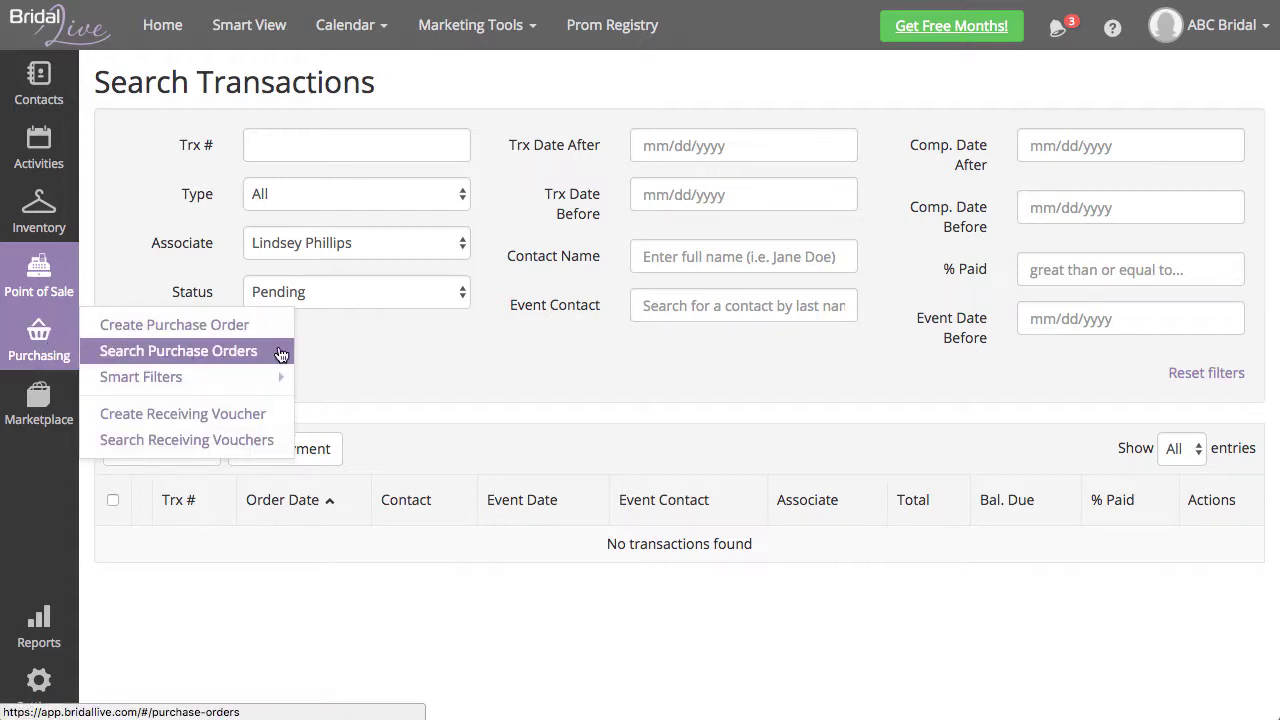
left_click(177, 351)
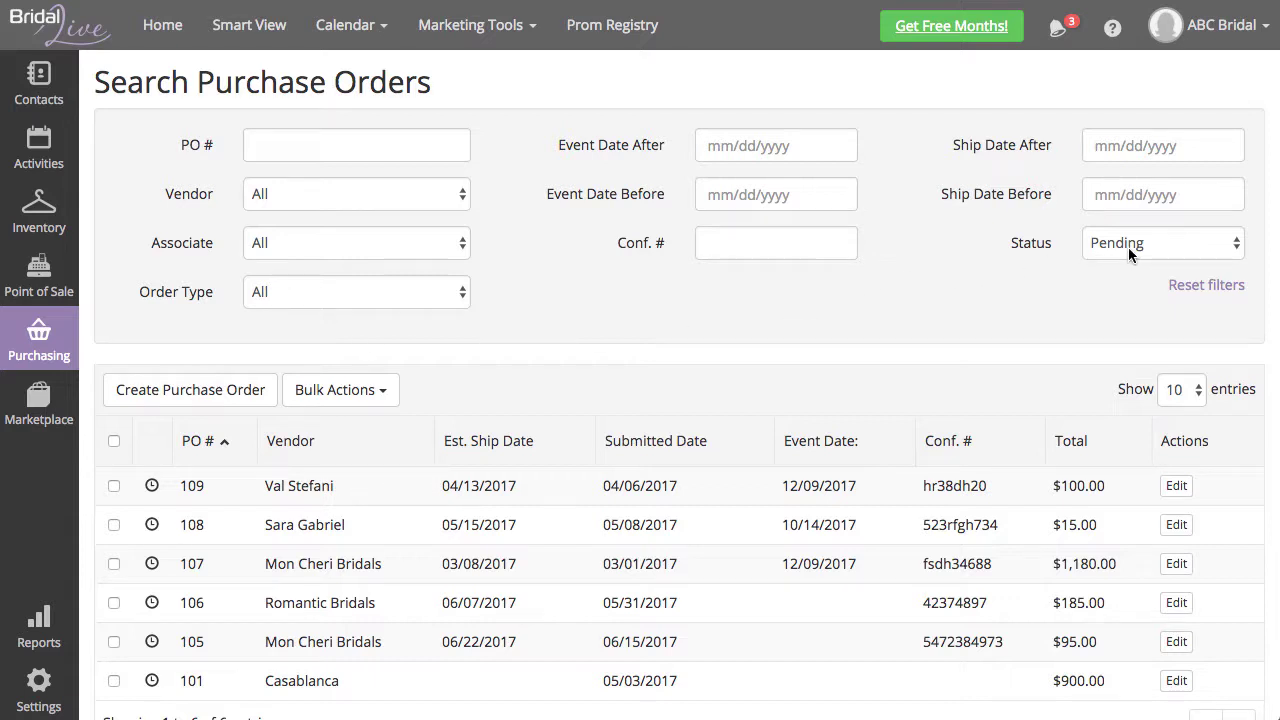
left_click(350, 245)
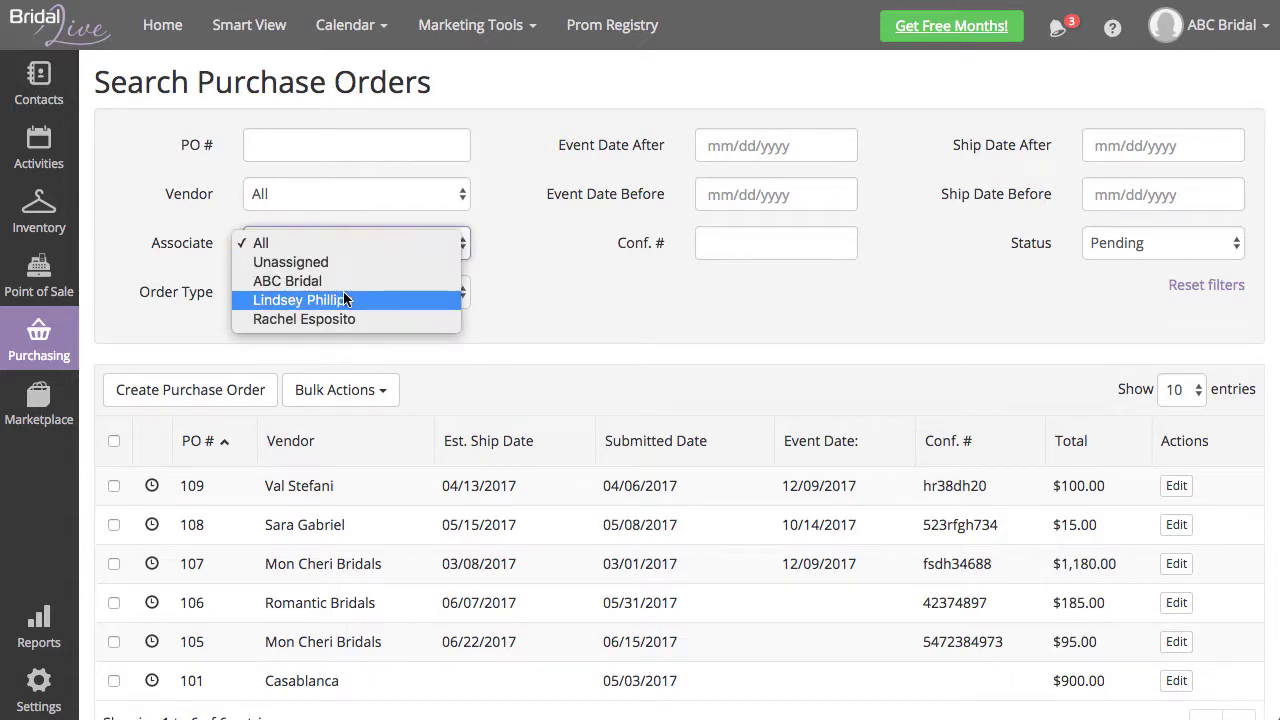
left_click(343, 291)
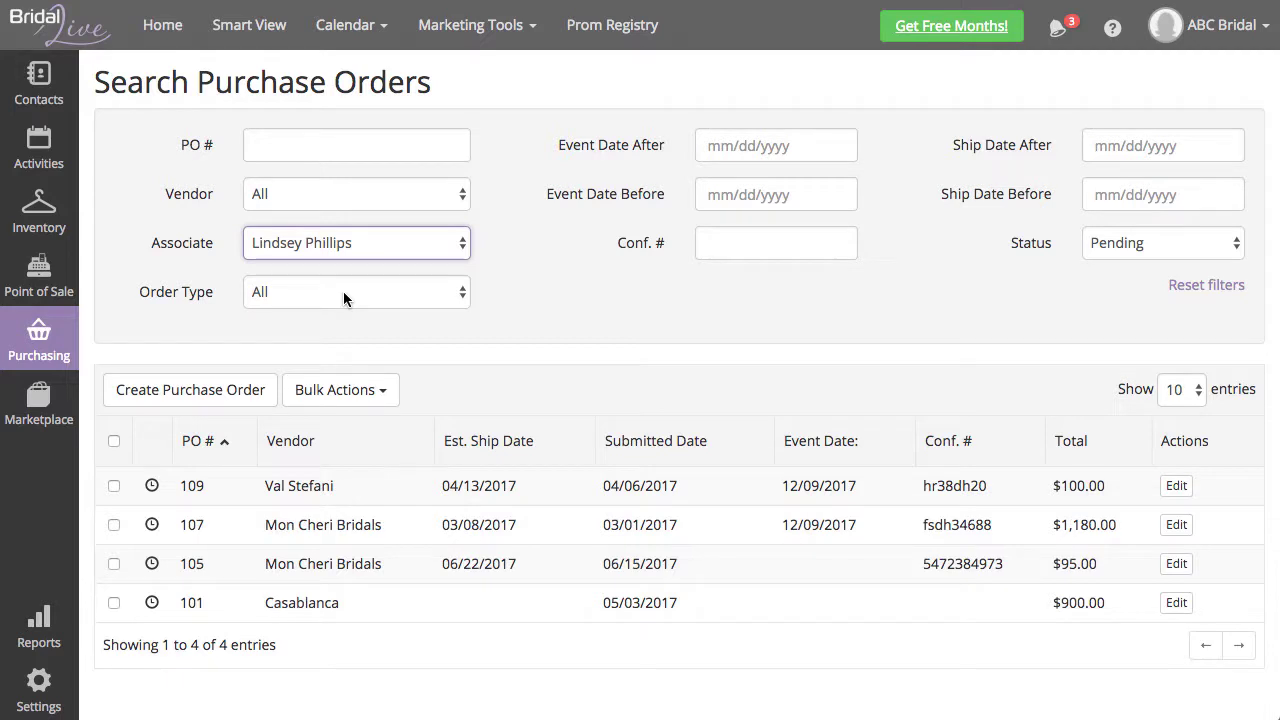
left_click(1190, 389)
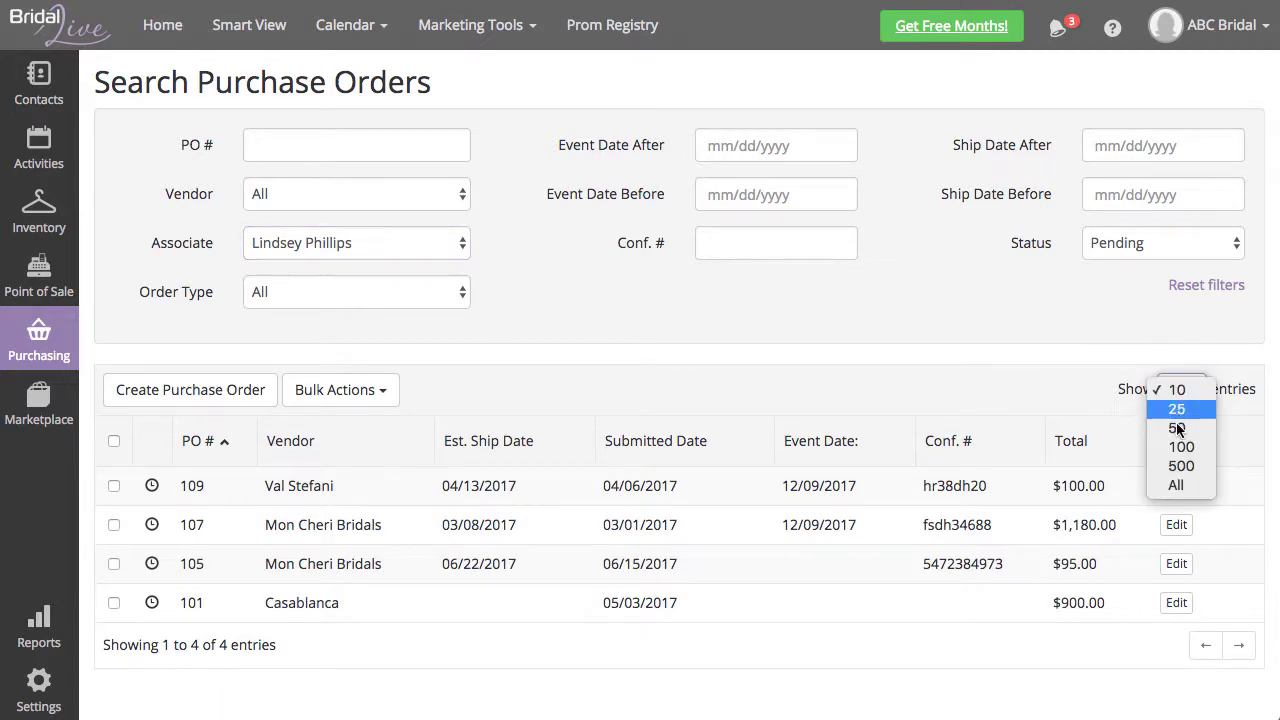
left_click(1192, 483)
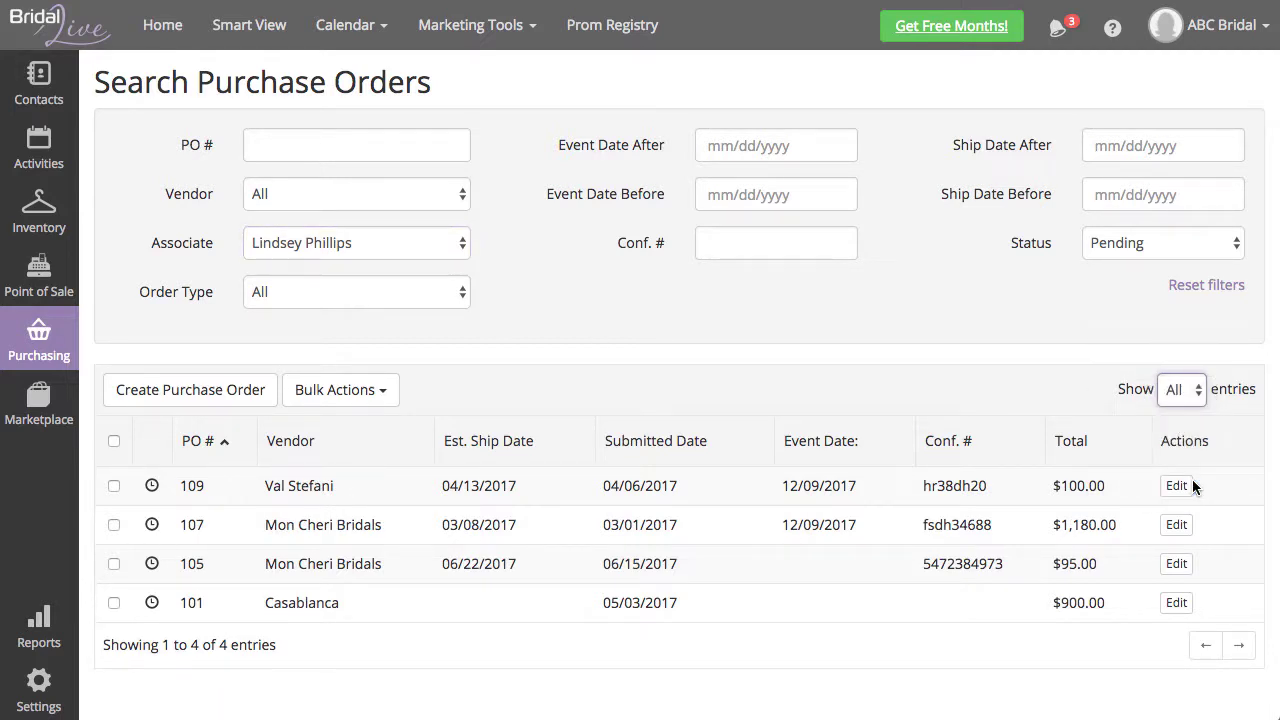
left_click(114, 441)
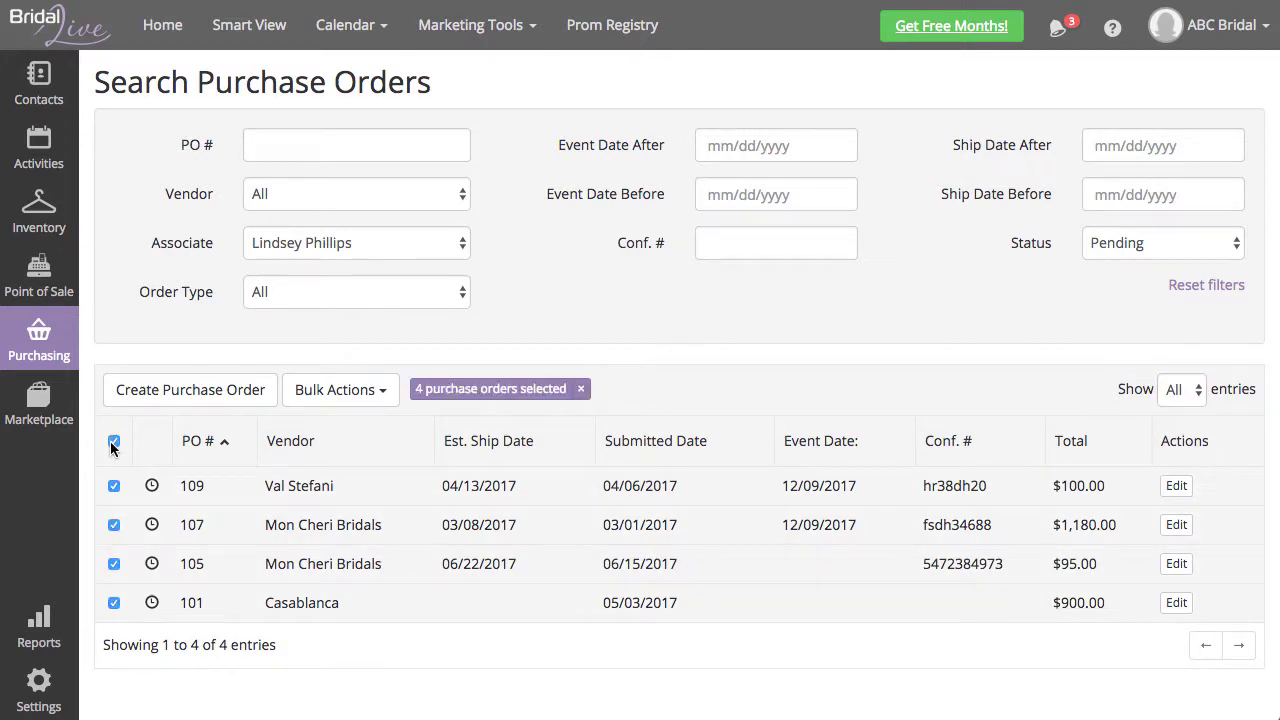
Change the associate of the four selected purchase orders to ABC Bridal
left_click(390, 390)
mouse_move(378, 427)
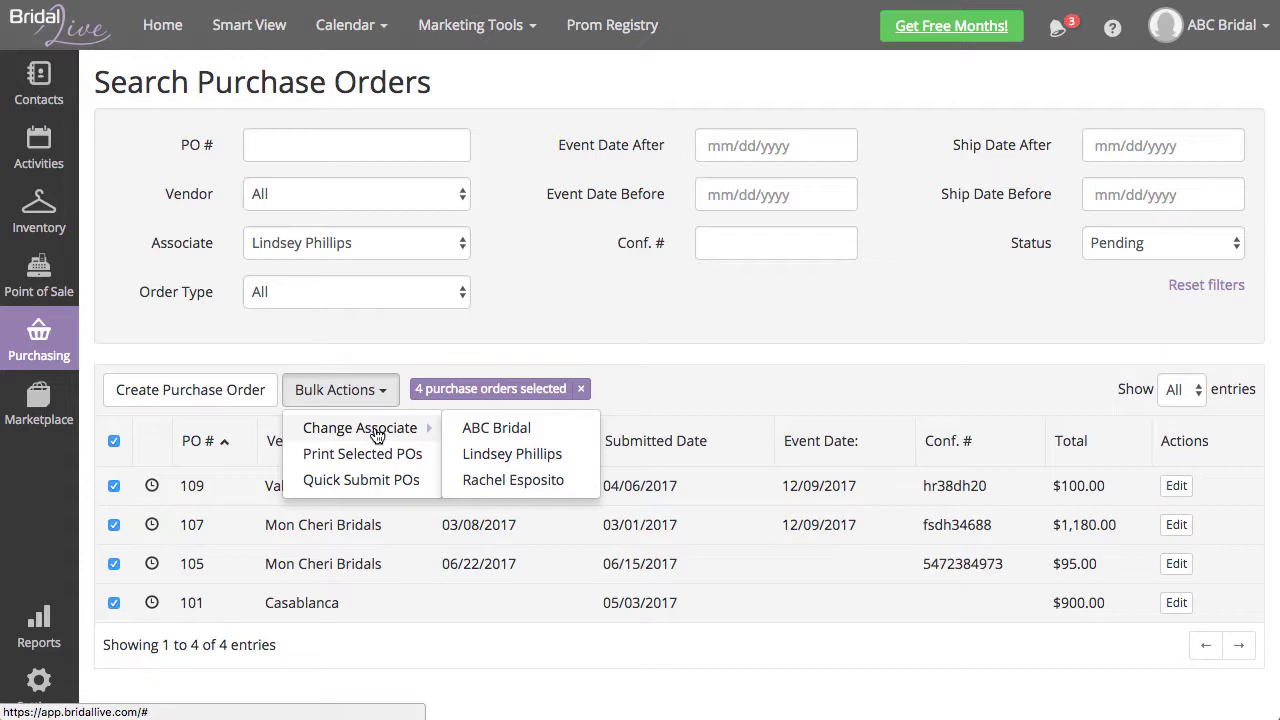
left_click(571, 430)
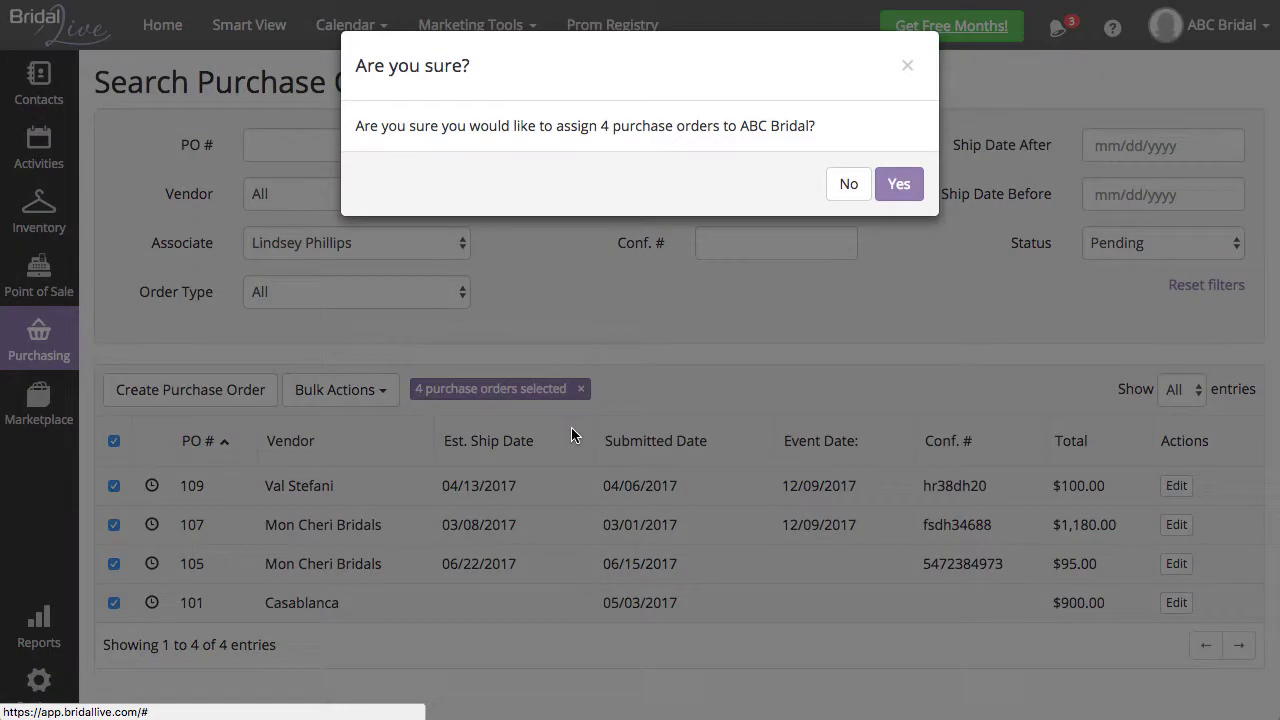
left_click(906, 189)
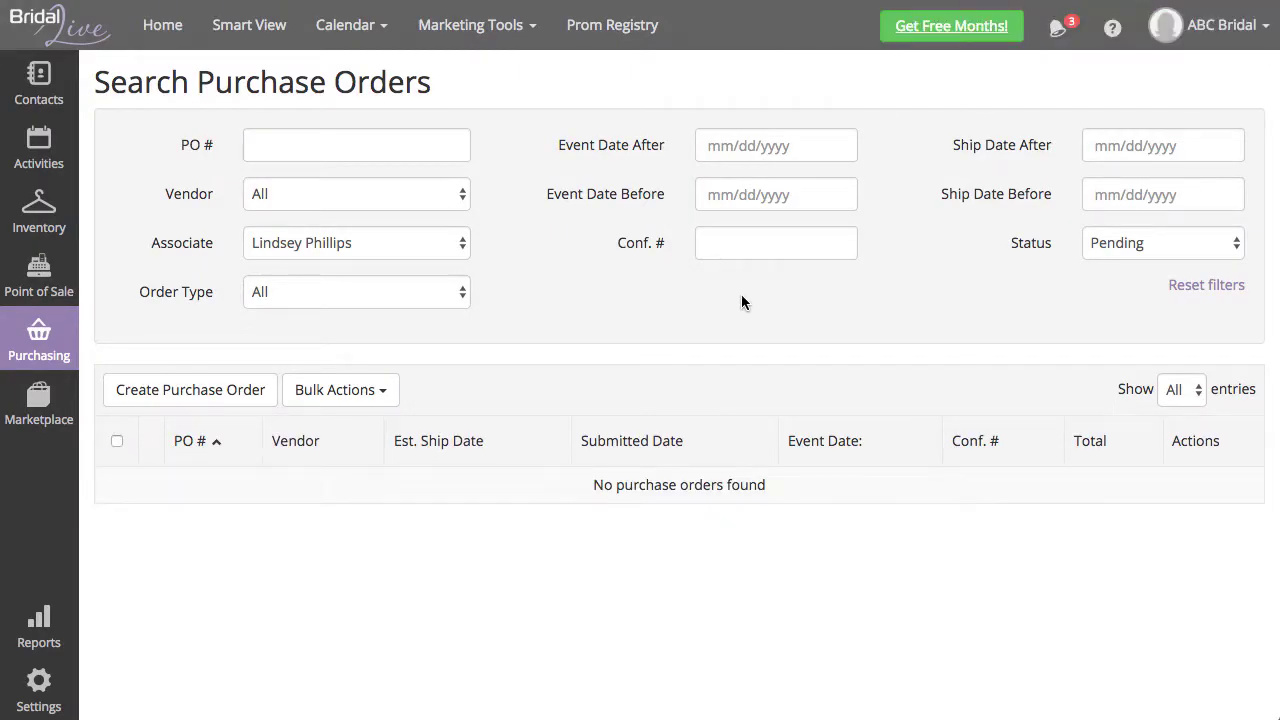
mouse_move(48, 345)
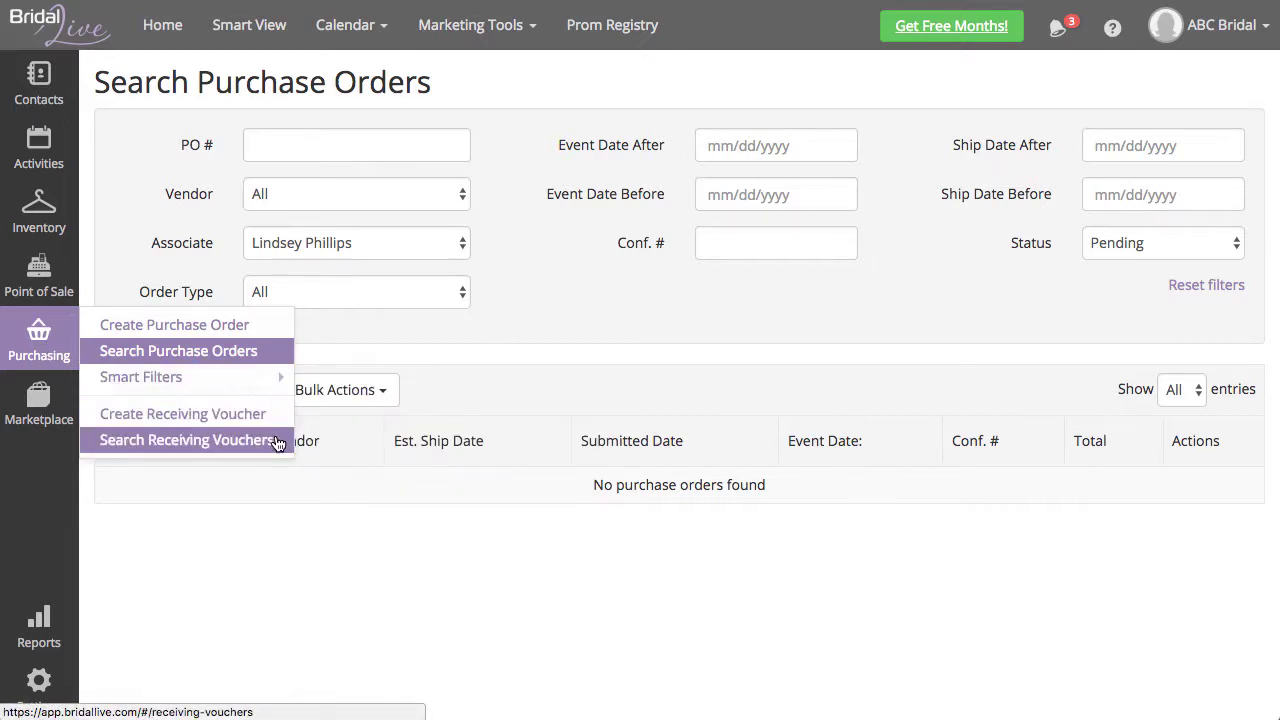
Find the consultant's Pending receiving vouchers, show all, and select both (104, 105)
left_click(185, 440)
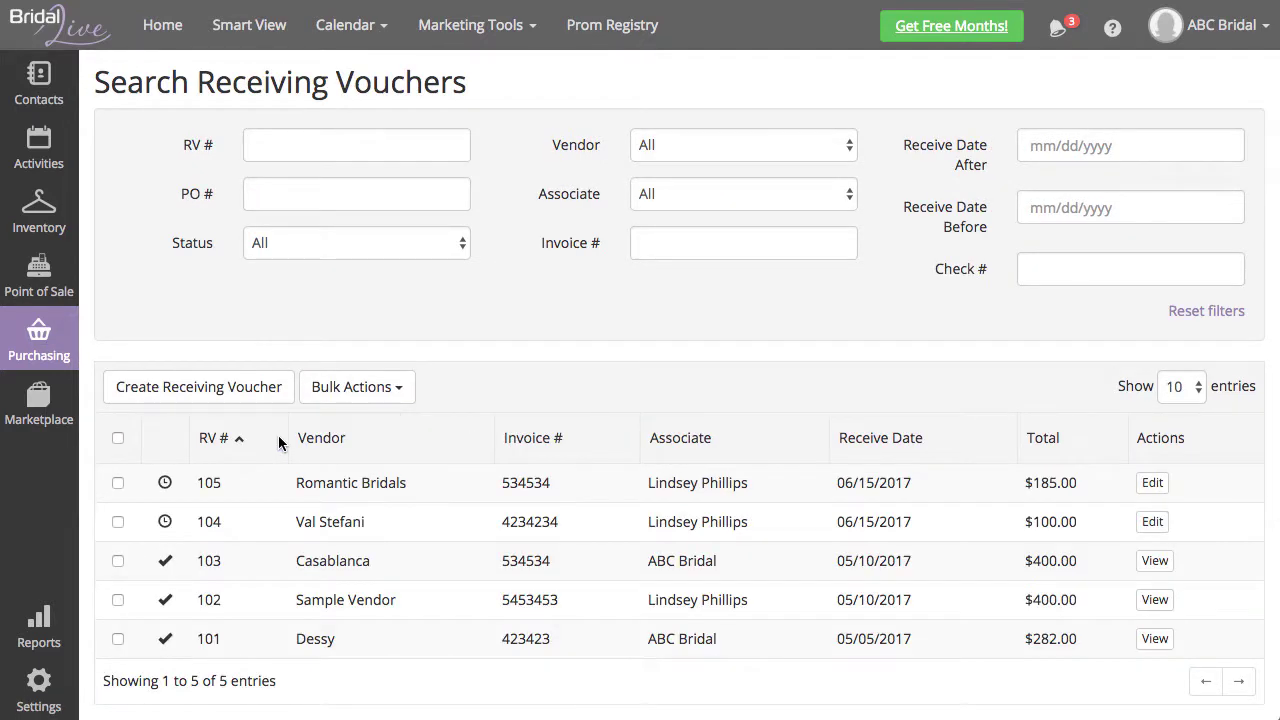
left_click(282, 246)
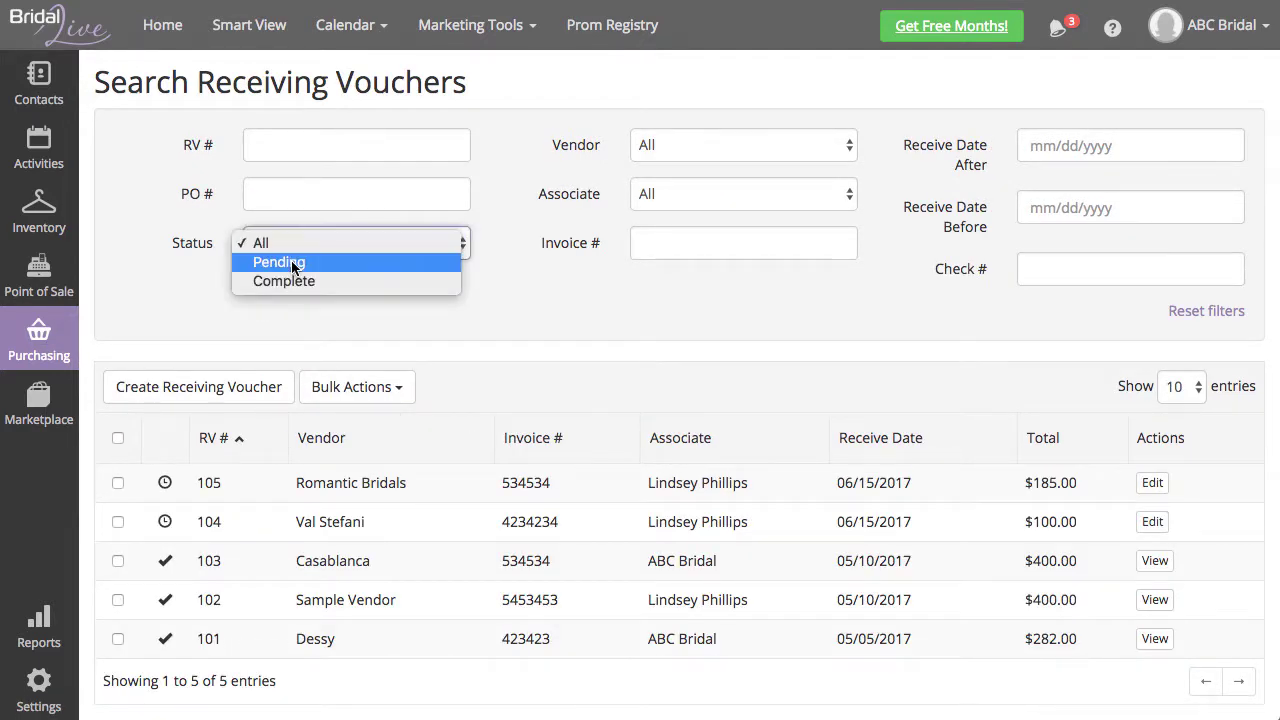
key("Escape")
left_click(691, 191)
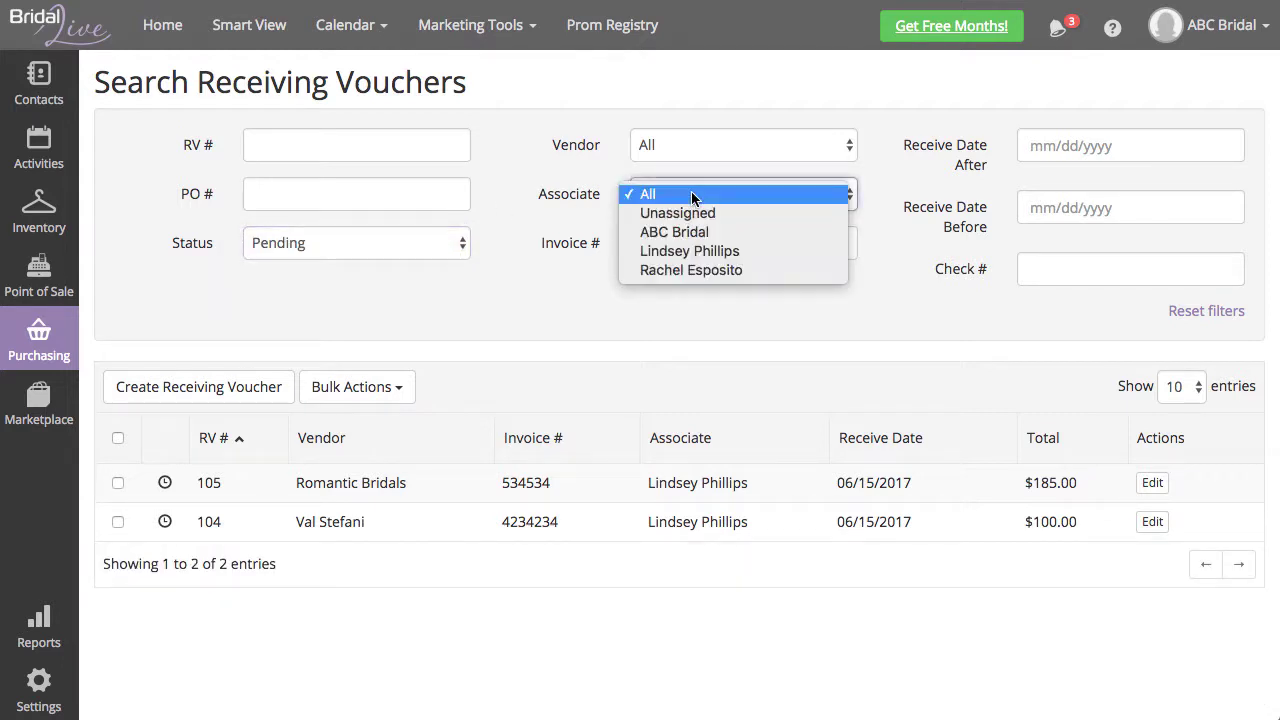
left_click(748, 251)
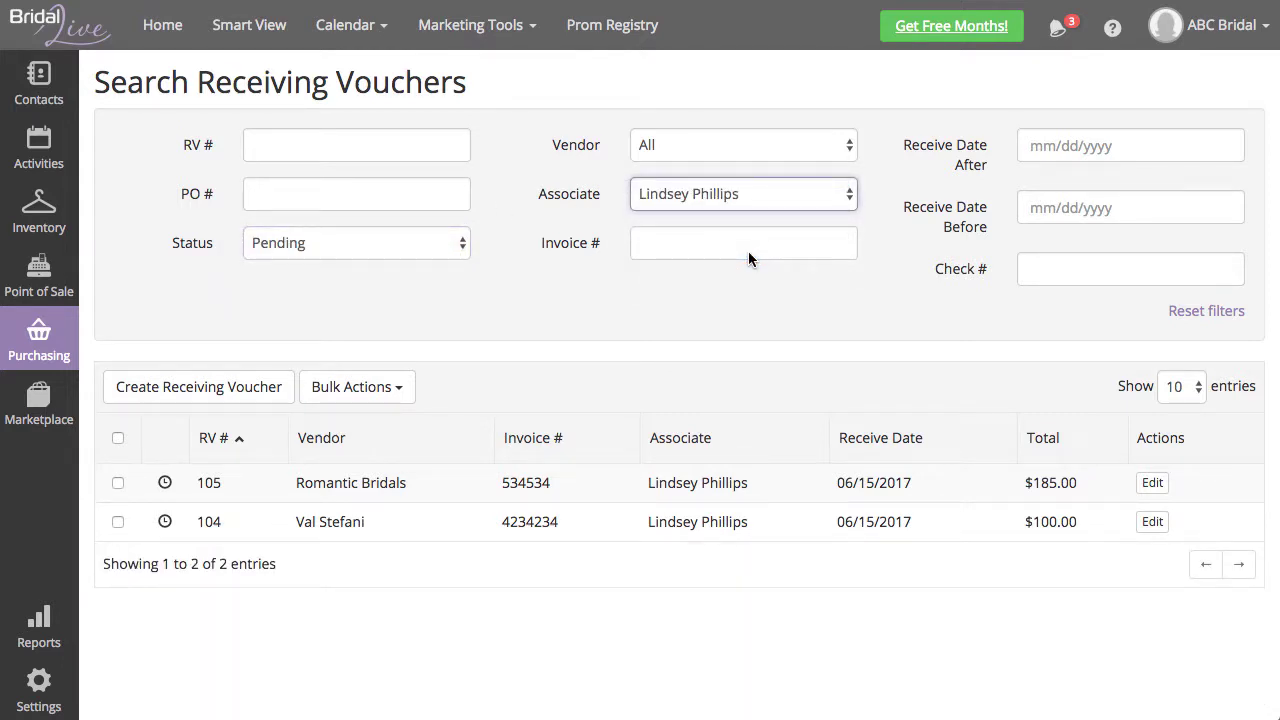
left_click(1182, 387)
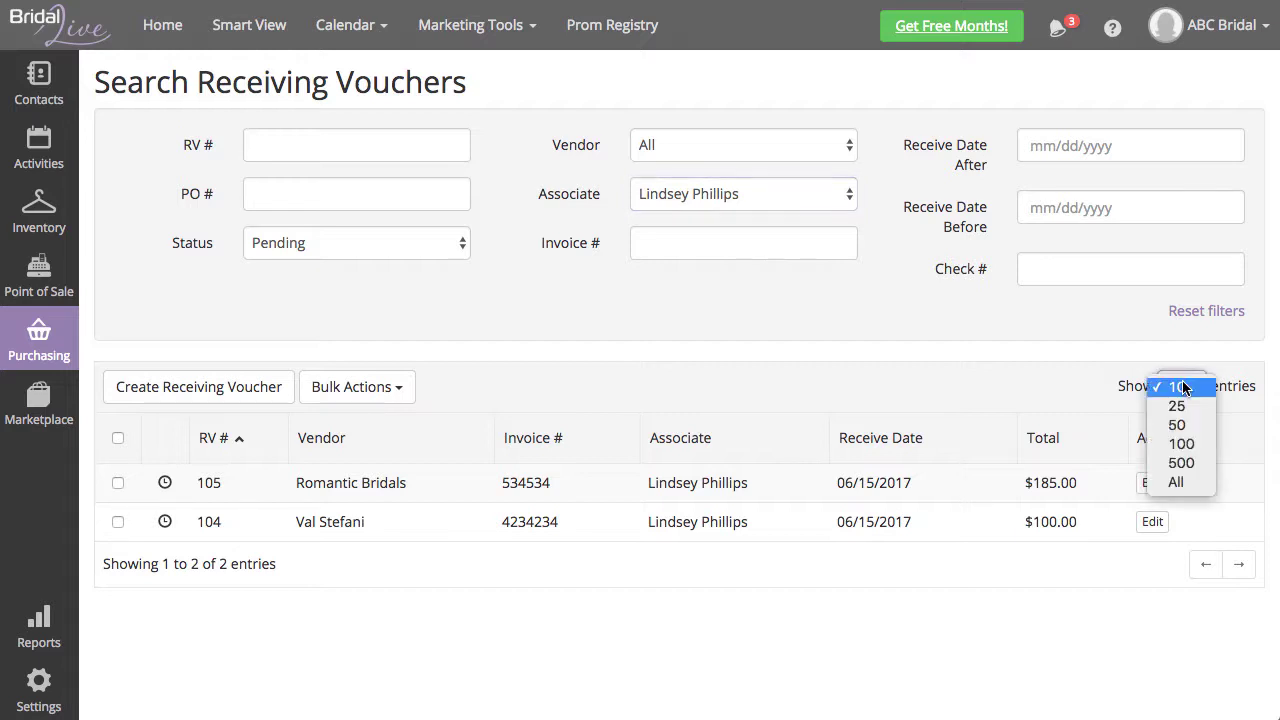
left_click(1195, 481)
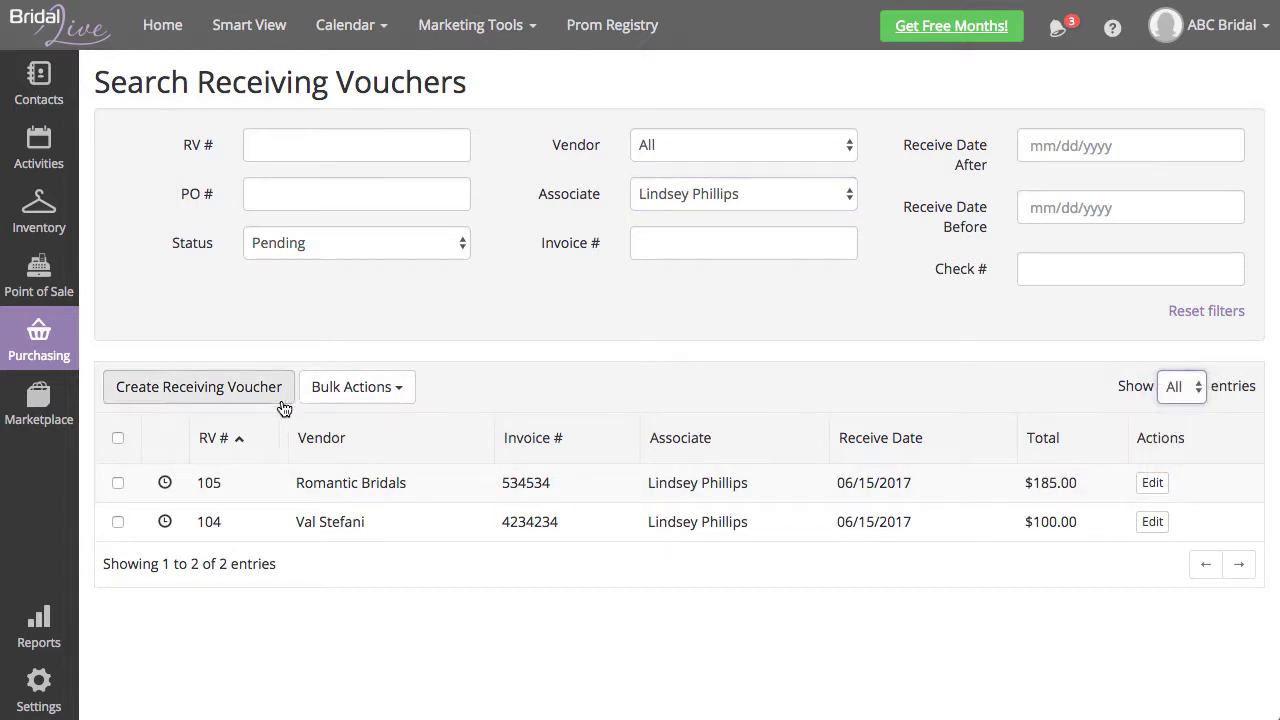
left_click(118, 439)
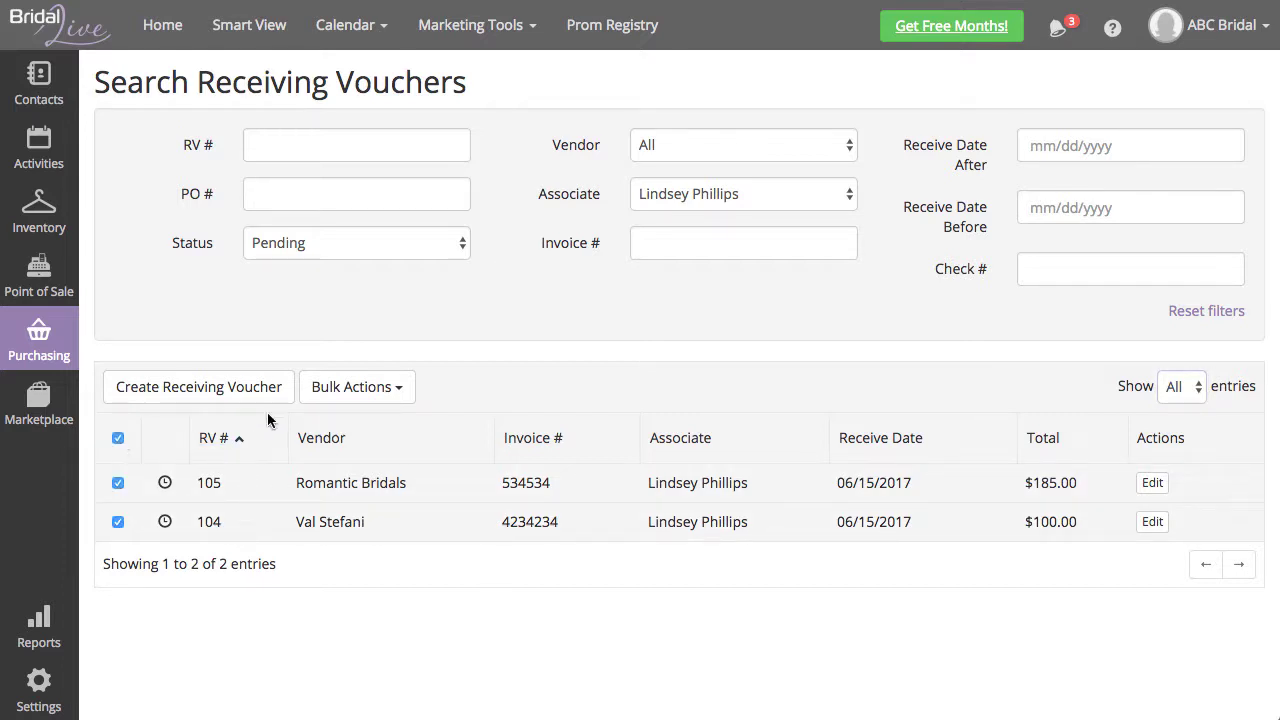
Change the associate of vouchers 104 and 105 to ABC Bridal
left_click(390, 390)
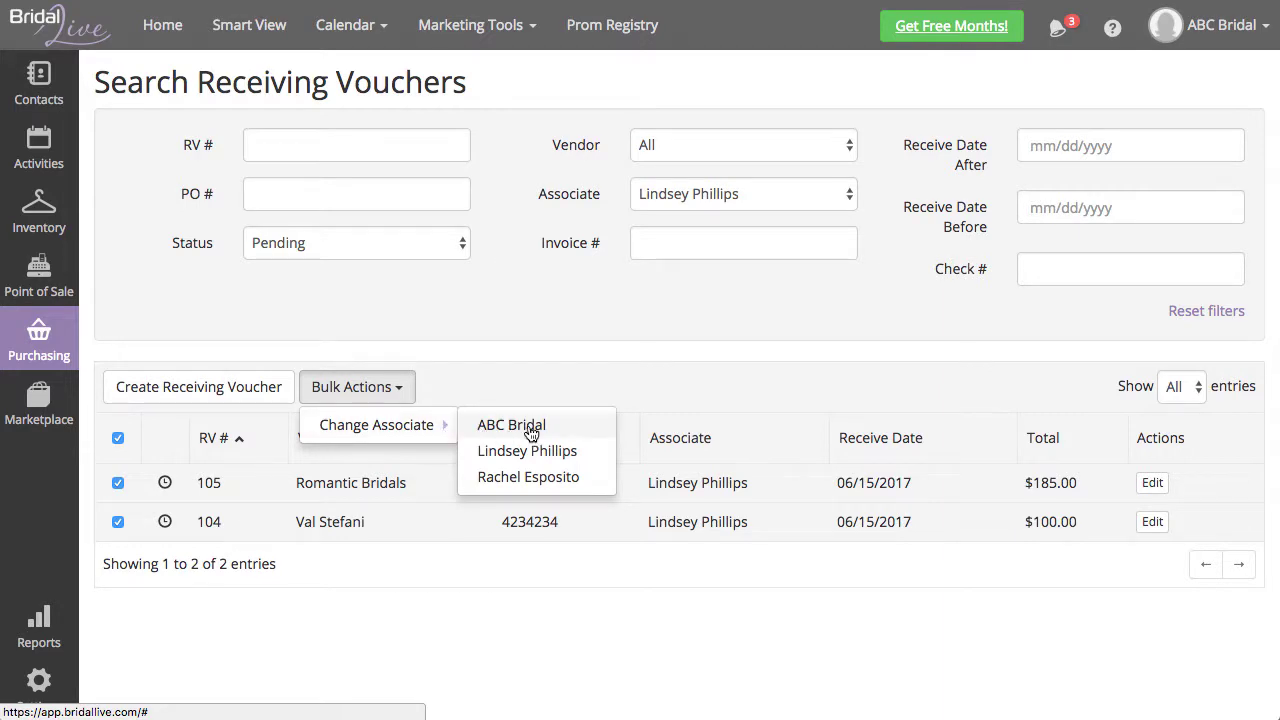
left_click(600, 430)
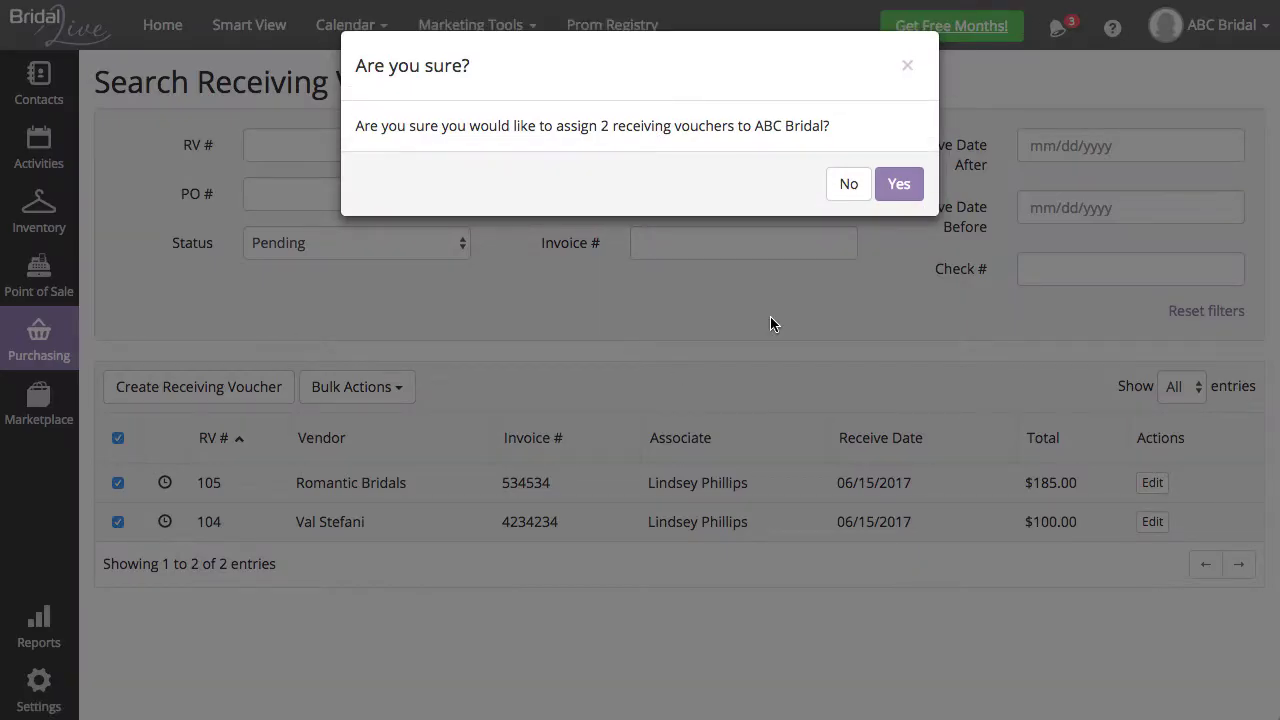
left_click(905, 190)
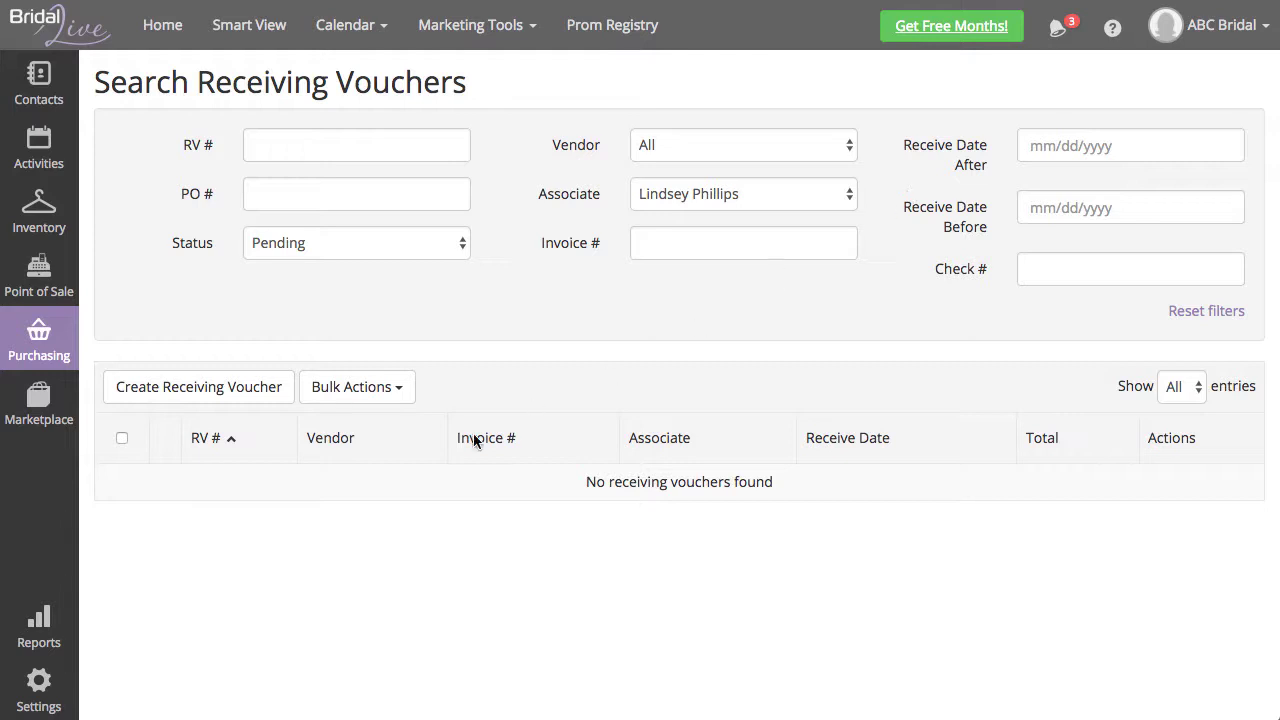
Save the Sales Consultant user as Inactive and show inactive users in the list
left_click(68, 676)
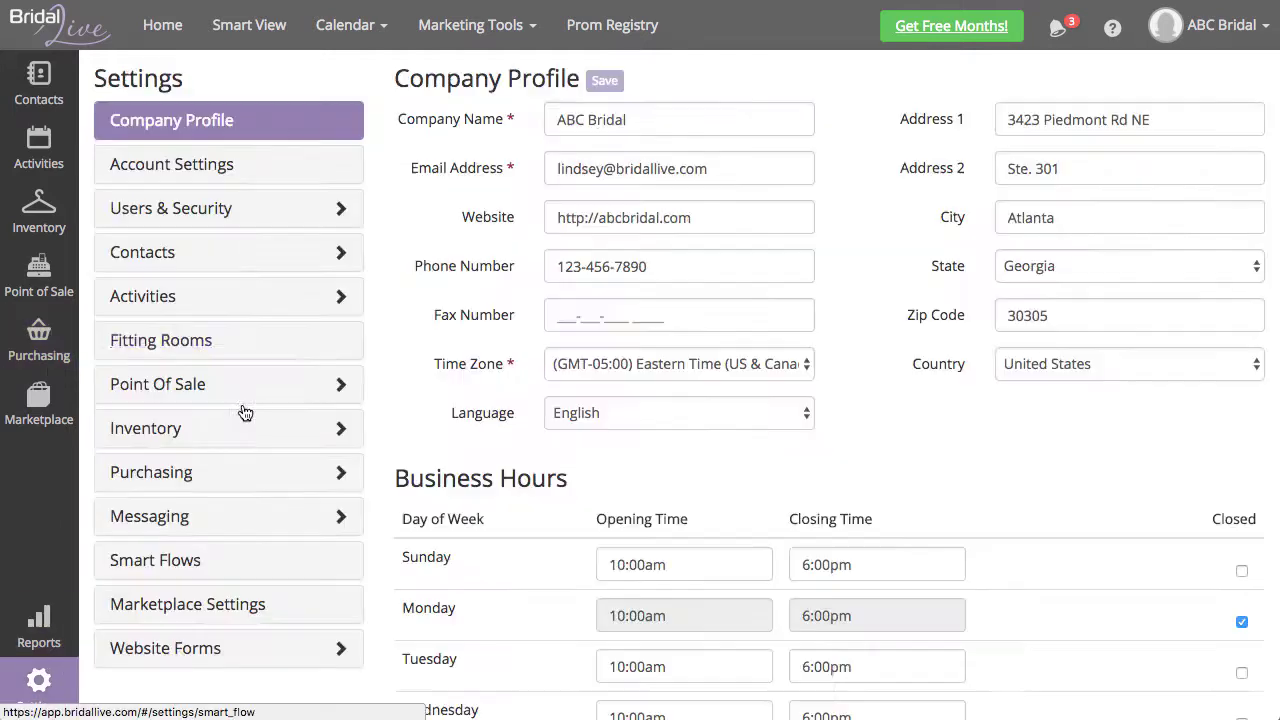
left_click(271, 210)
left_click(292, 252)
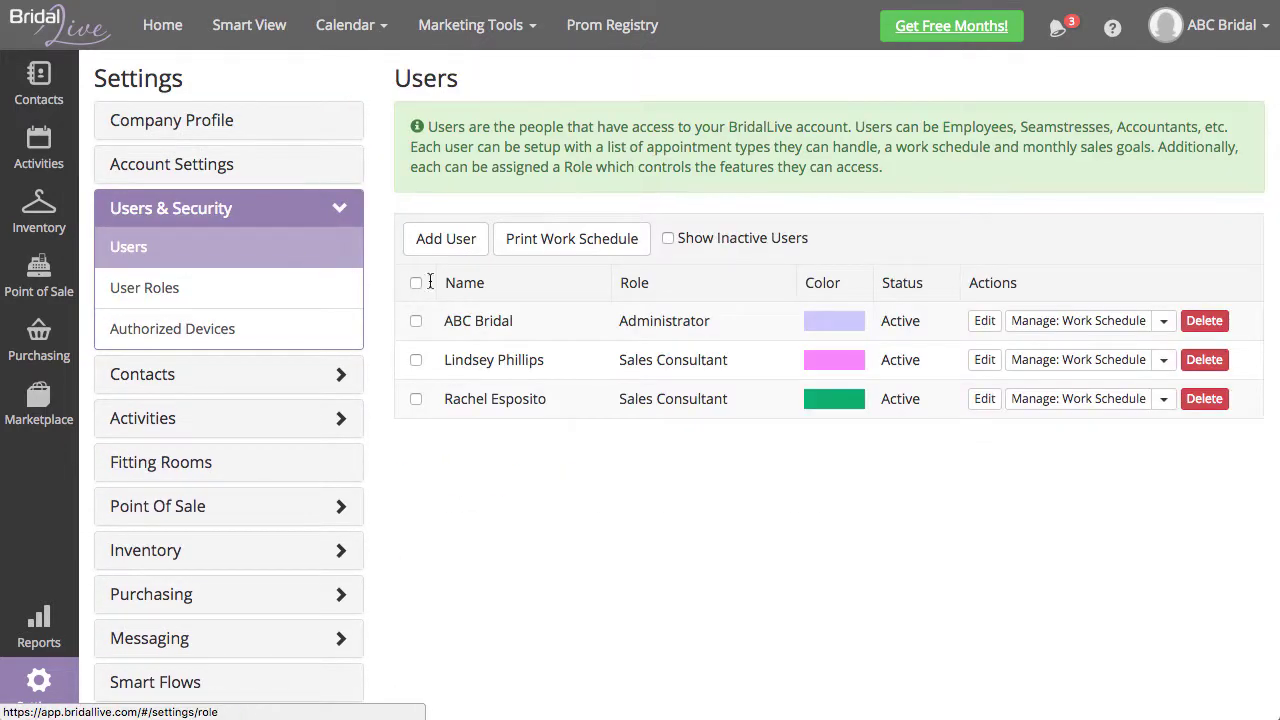
left_click(987, 361)
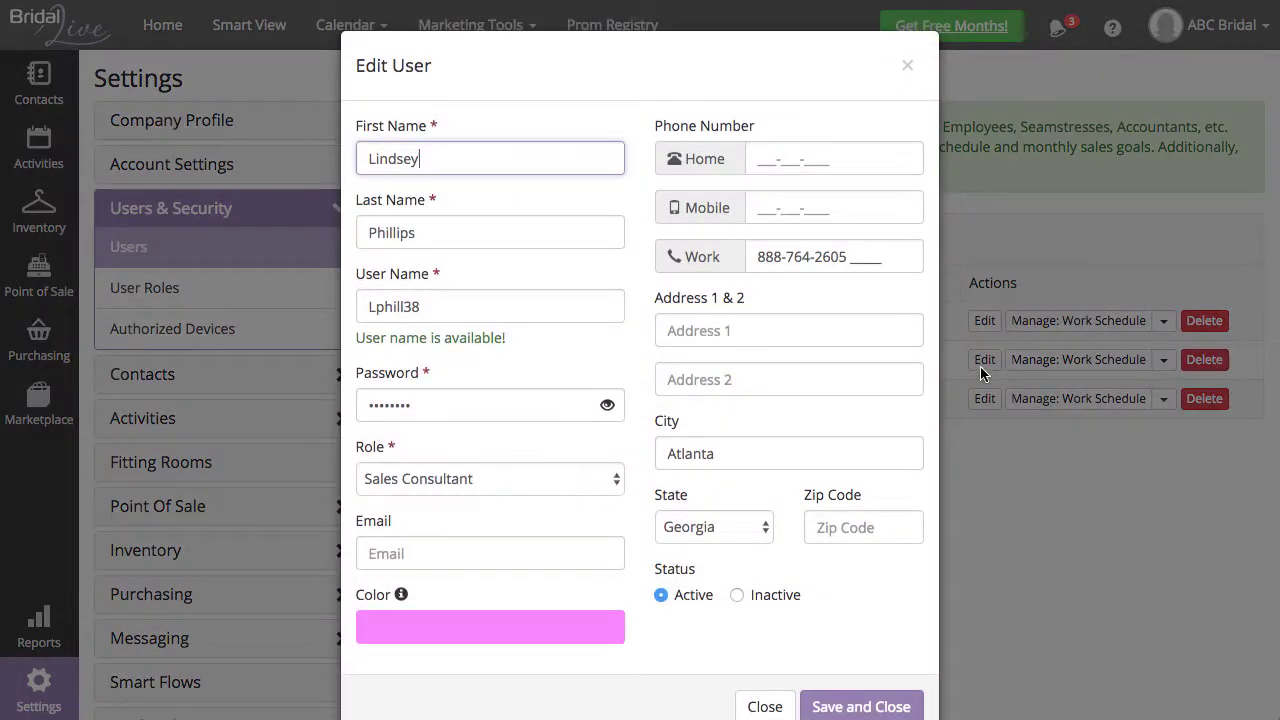
left_click(789, 604)
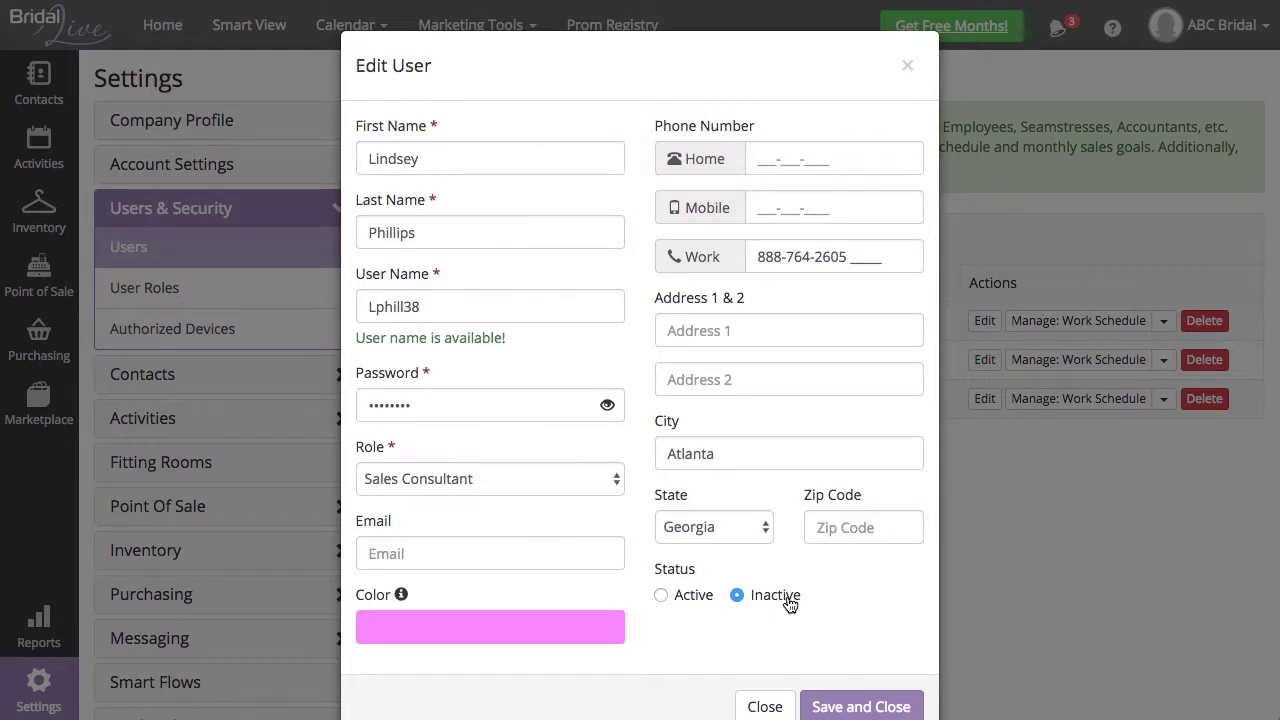
left_click(895, 708)
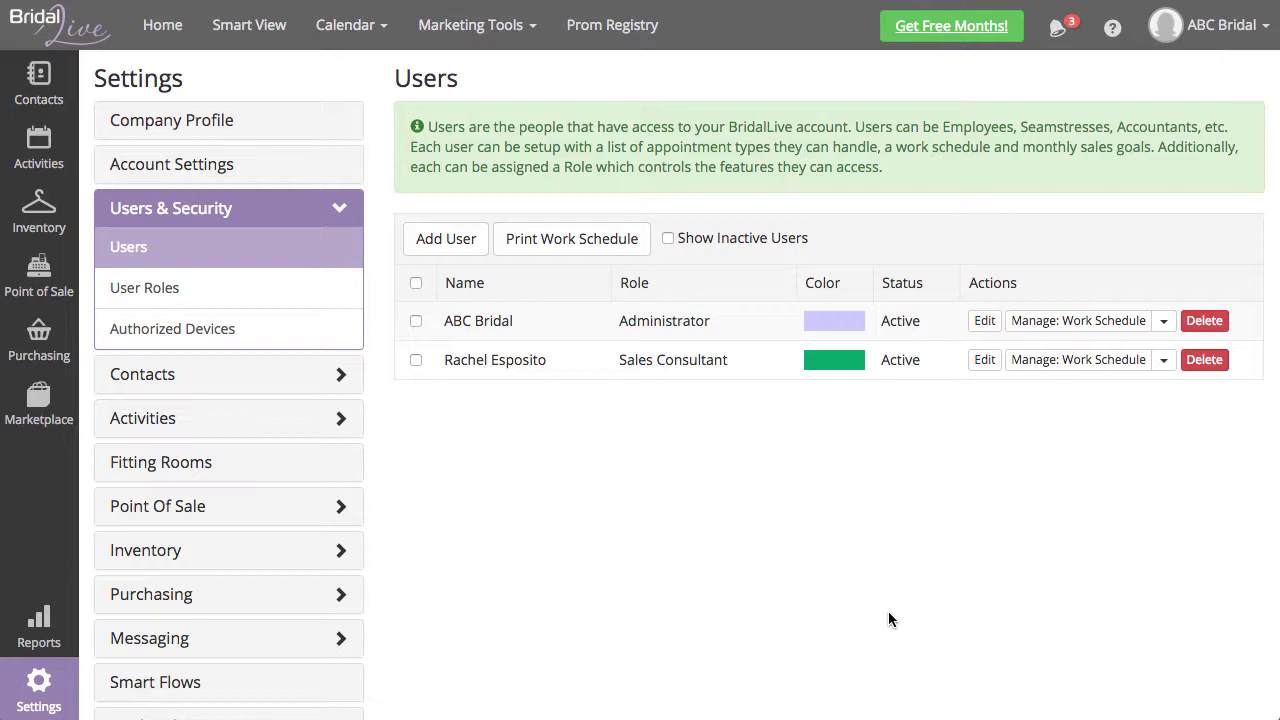
left_click(667, 238)
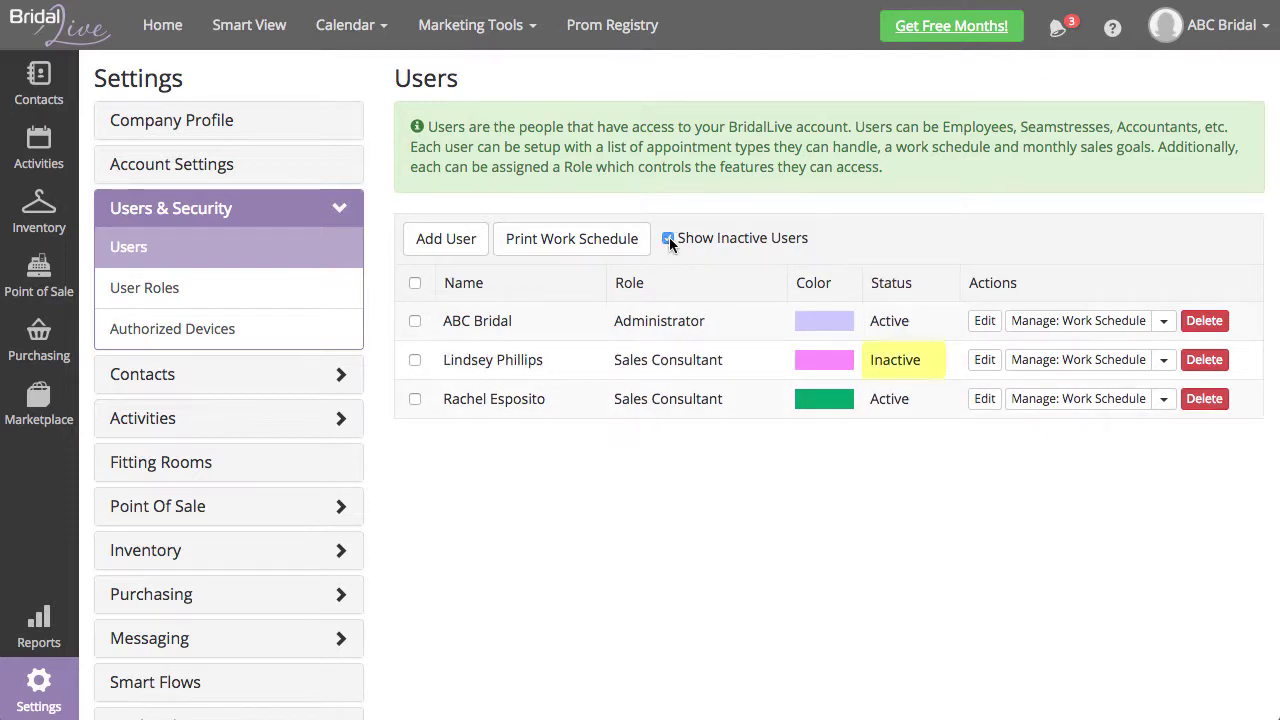